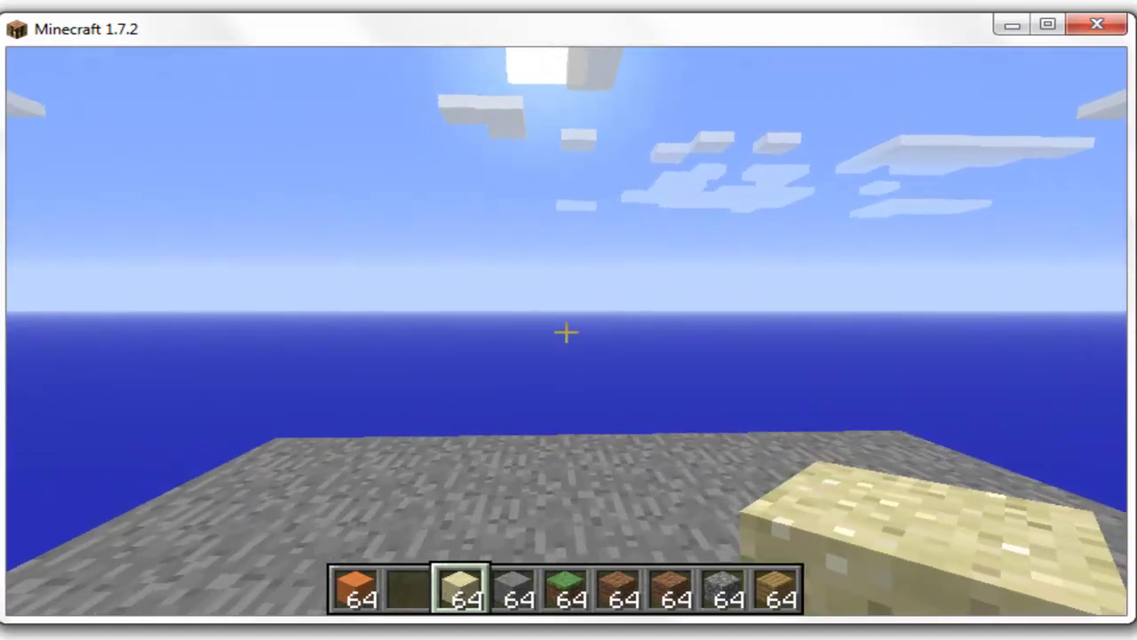
- Open the help item menu with /itemmenu open help and run the help command from its book item
key("slash")
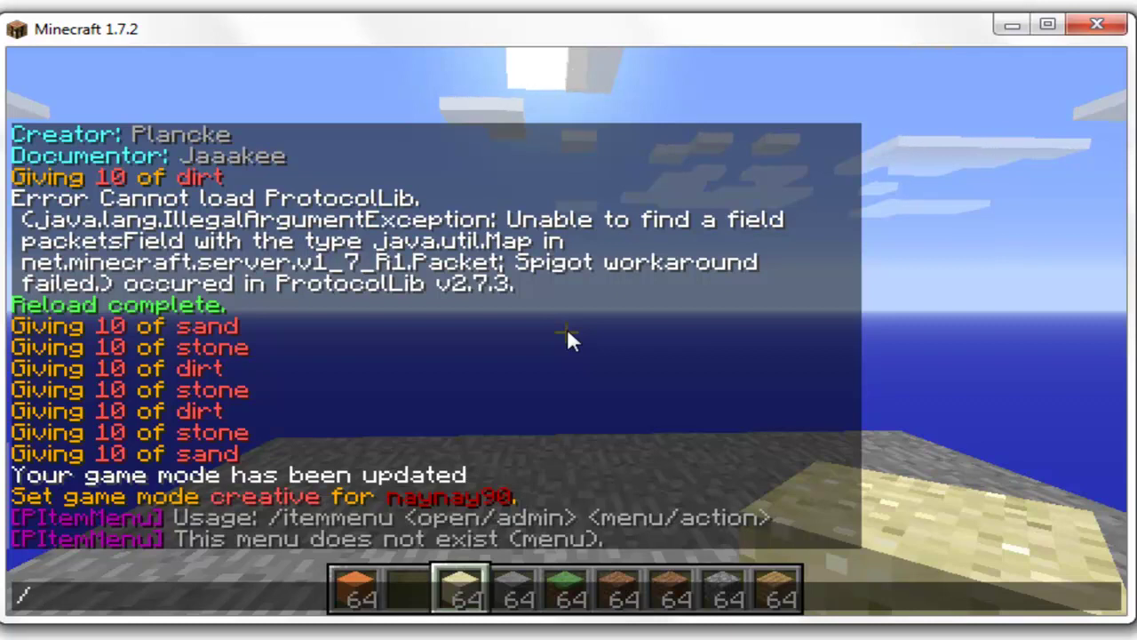
type("itemmenu open help")
key("Return")
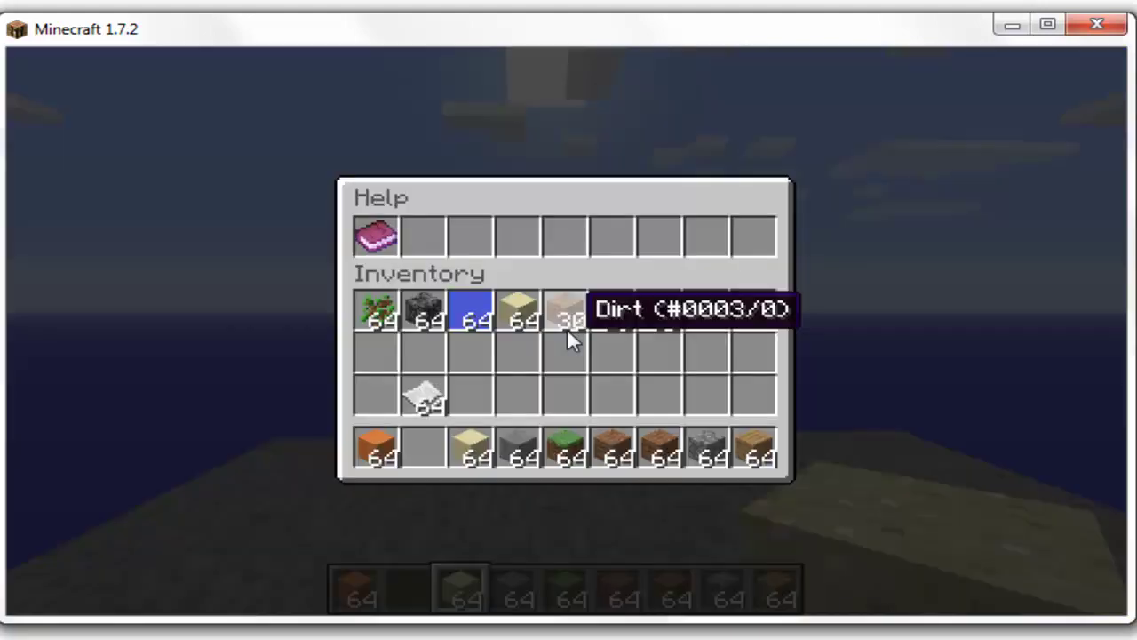
left_click(385, 245)
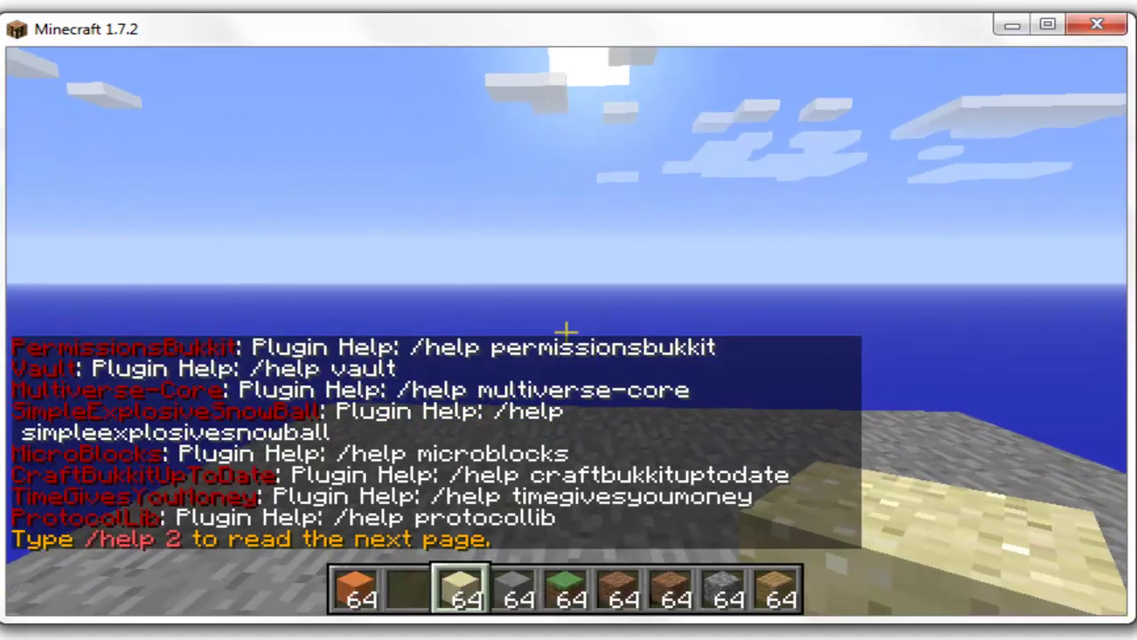
key("e")
key("e")
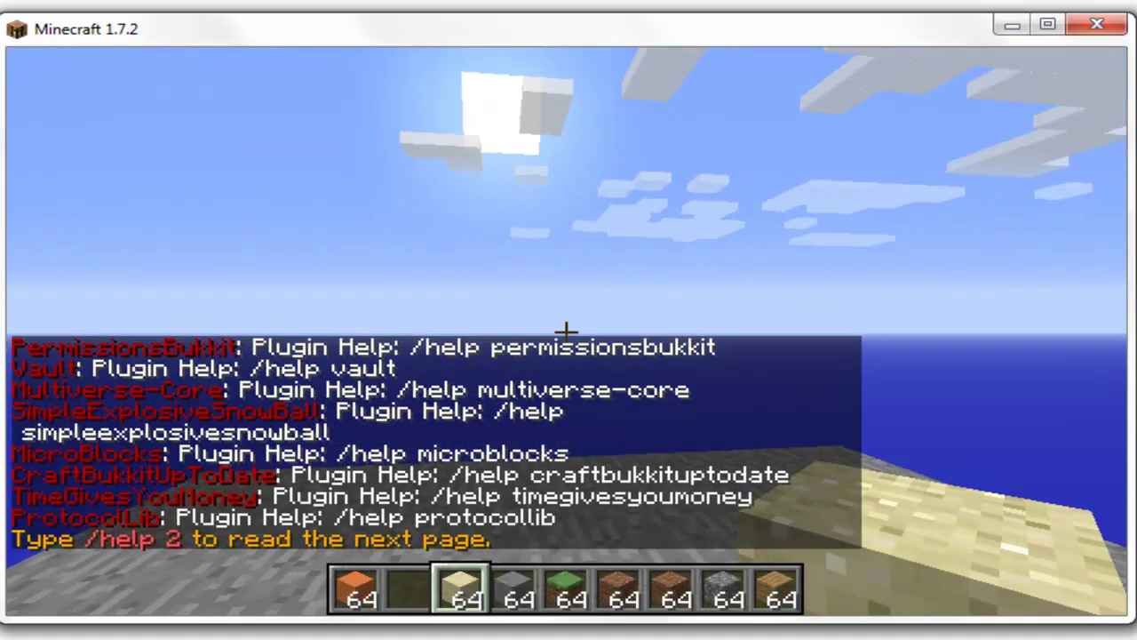
key("t")
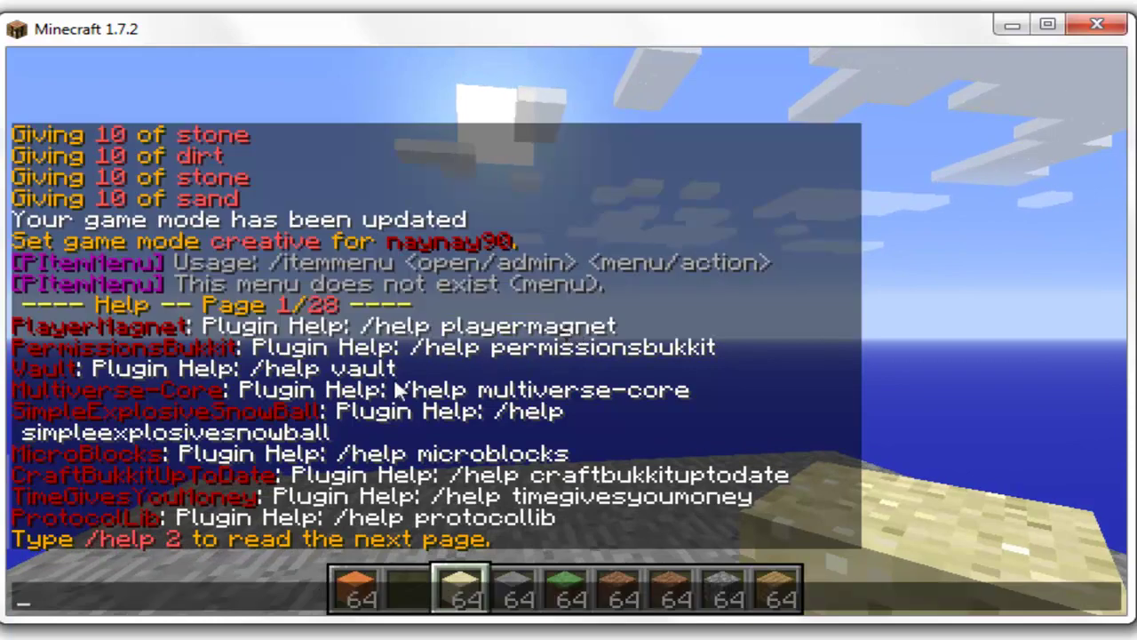
key("Escape")
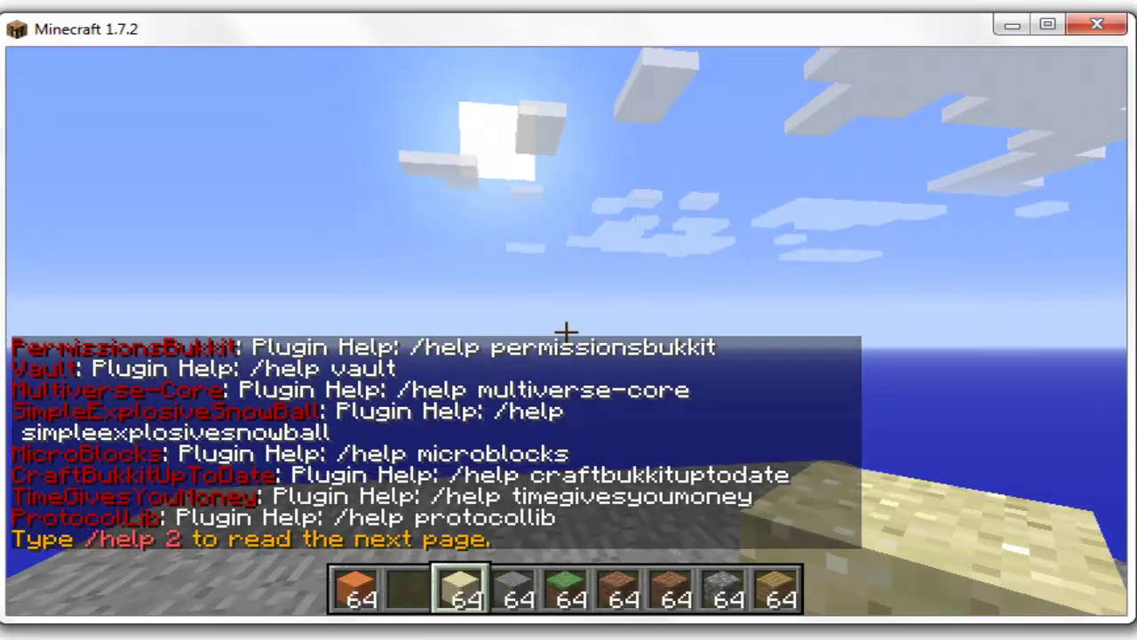
- Open the Creative Blocks menu by running the chat command /itemmenu open creative
type("t/itemmenu open help")
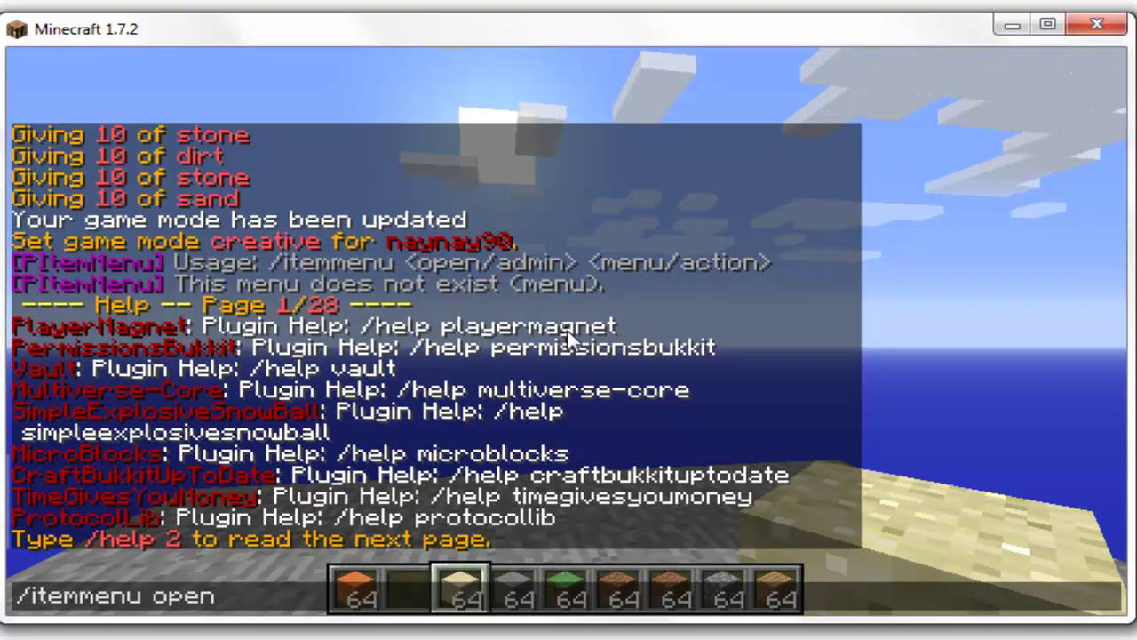
type("c")
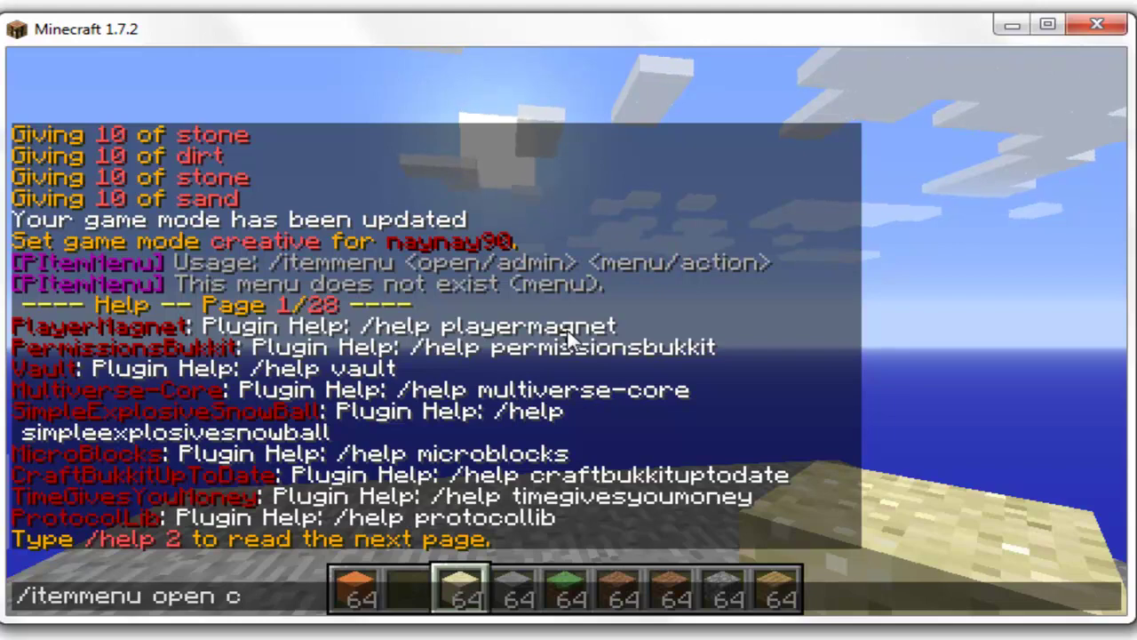
type("reative")
key("Return")
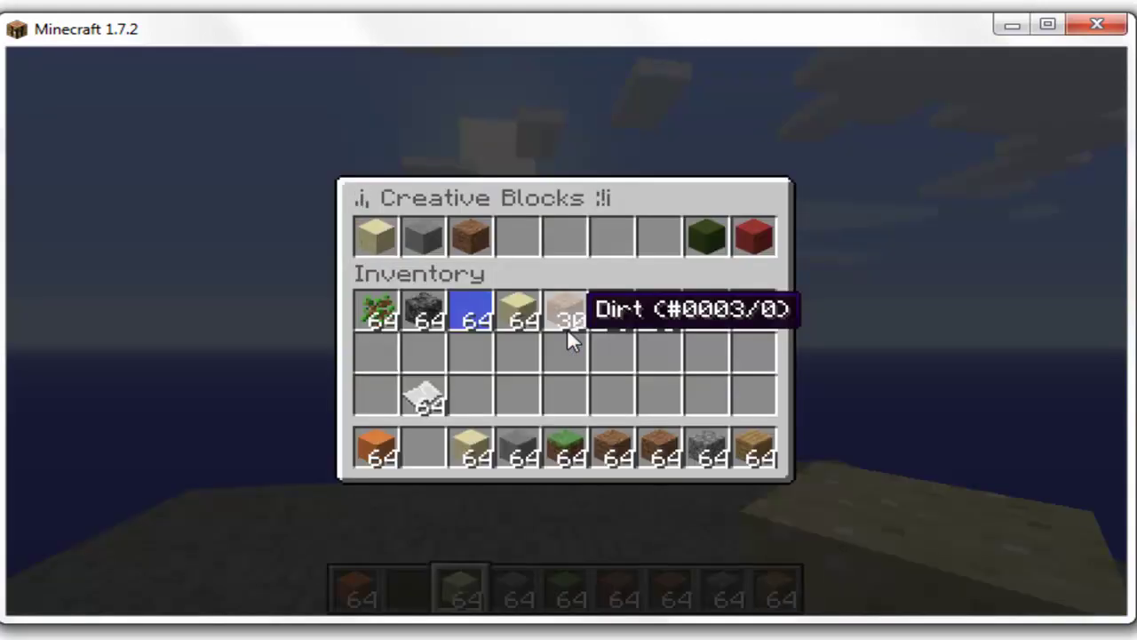
- Take free sand repeatedly from the Creative Blocks menu
left_click(395, 240)
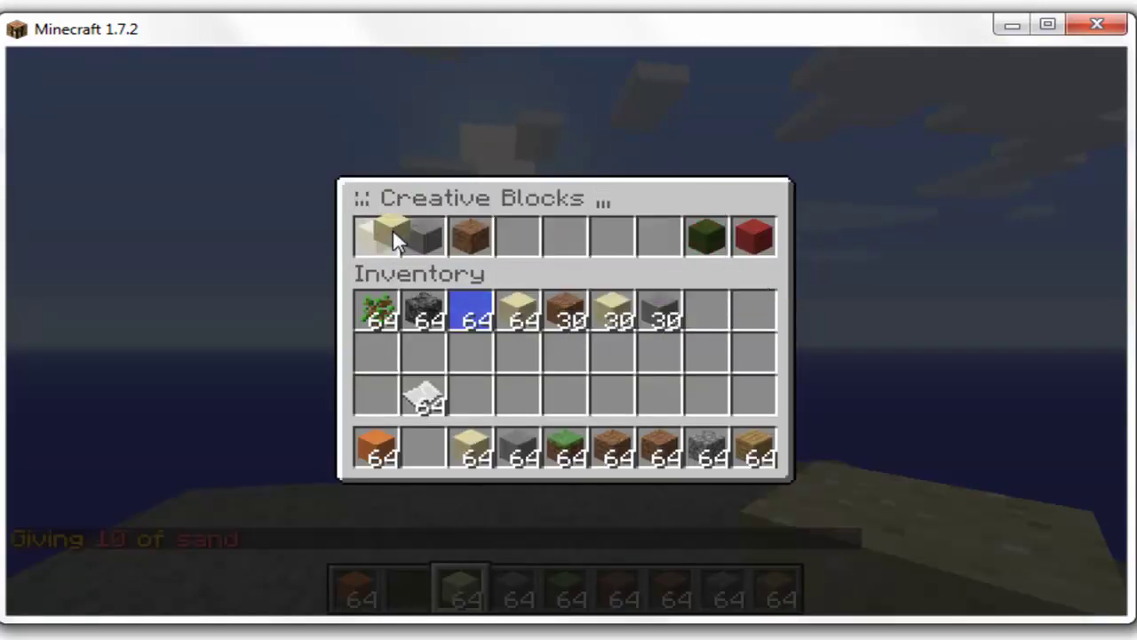
left_click(385, 244)
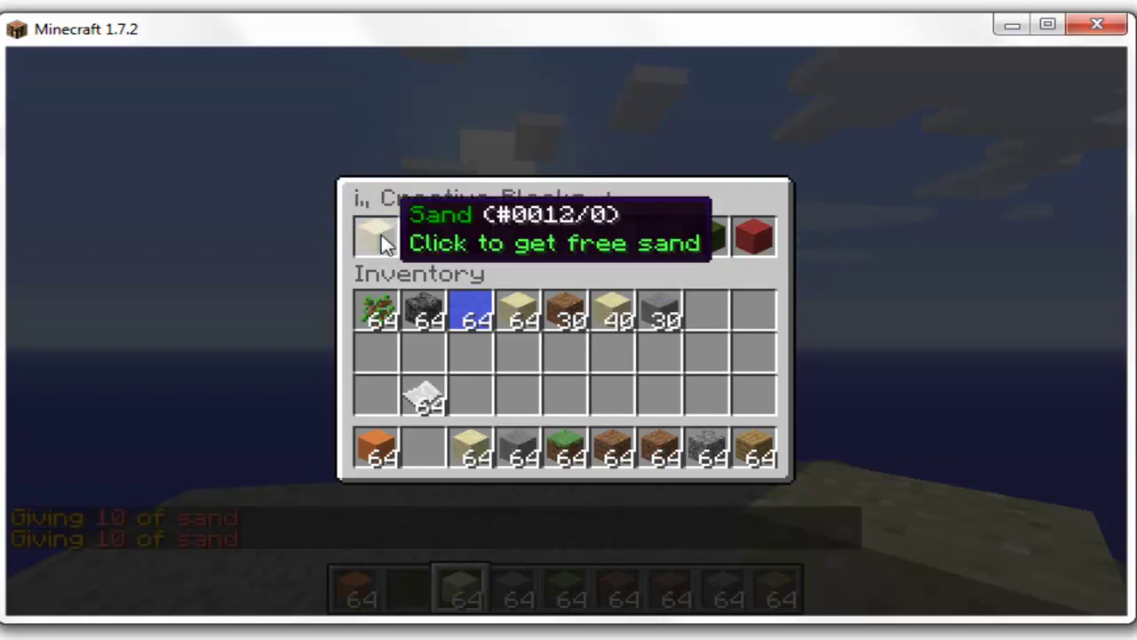
left_click(384, 244)
left_click(385, 245)
left_click(385, 244)
left_click(385, 244)
left_click(385, 244)
left_click(384, 245)
left_click(384, 244)
left_click(385, 244)
left_click(385, 244)
- Take several batches of free stone from the Creative Blocks menu
left_click(440, 238)
left_click(440, 238)
left_click(440, 239)
left_click(440, 238)
left_click(438, 238)
- Take several batches of free dirt from the Creative Blocks menu
left_click(476, 233)
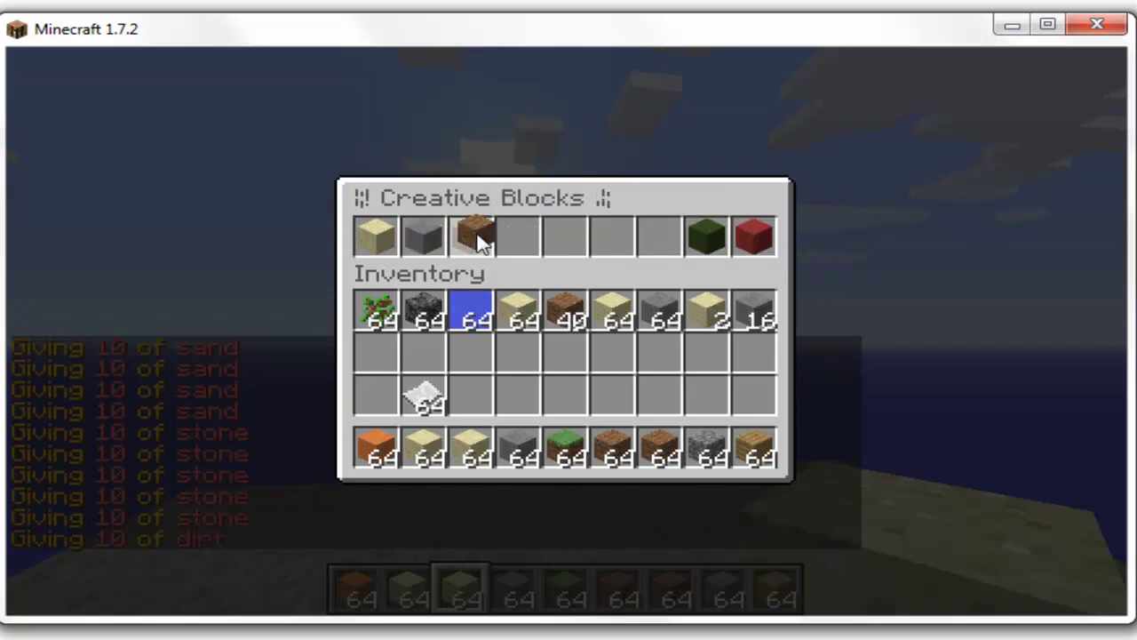
left_click(475, 233)
left_click(475, 233)
left_click(476, 233)
left_click(475, 233)
left_click(476, 232)
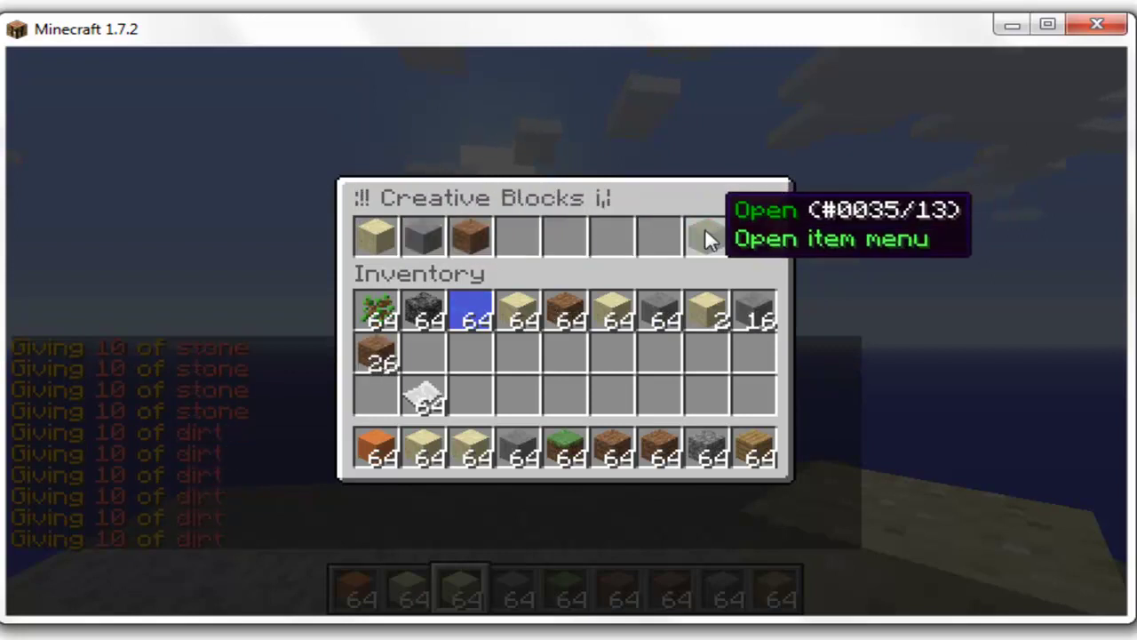
- Visit the PItemMenu Info menu through the Open block, try its paper and green block, and exit with the red block
left_click(708, 235)
left_click(389, 245)
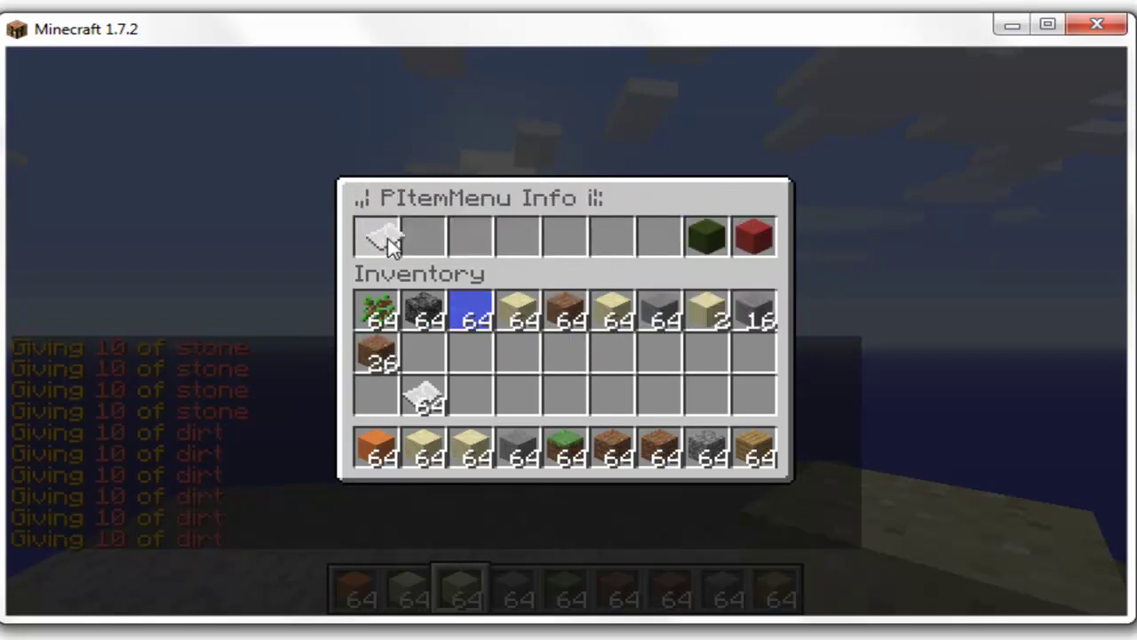
left_click(690, 233)
left_click(770, 238)
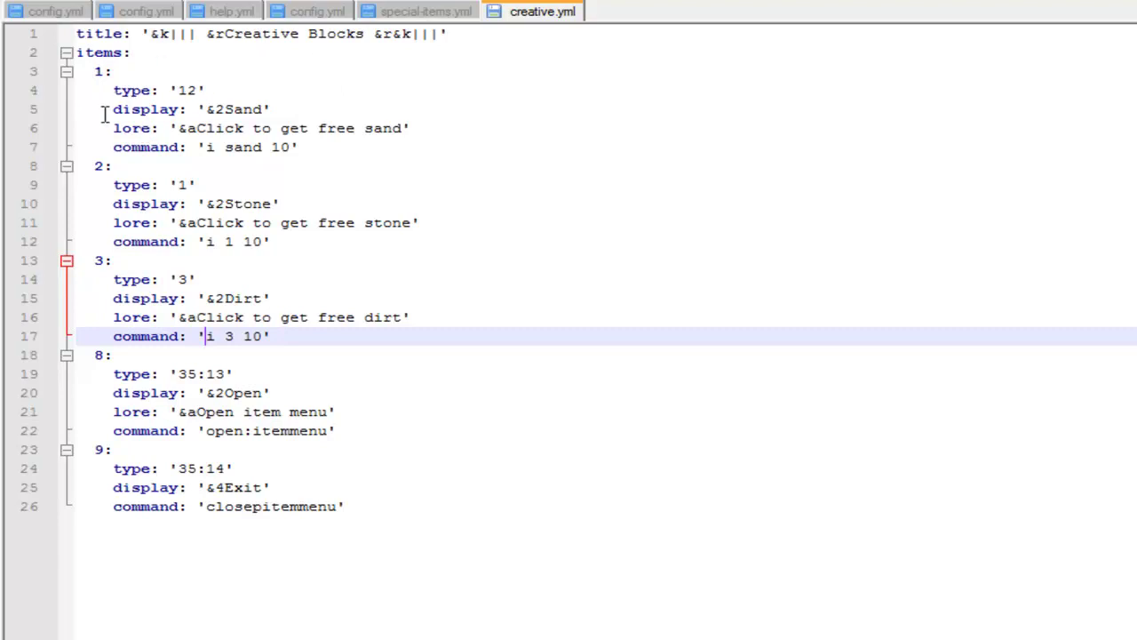
- In creative.yml in Notepad++, copy item 8's property lines and change the title text to Menu
left_click_drag(362, 432, 69, 377)
key("ctrl+c")
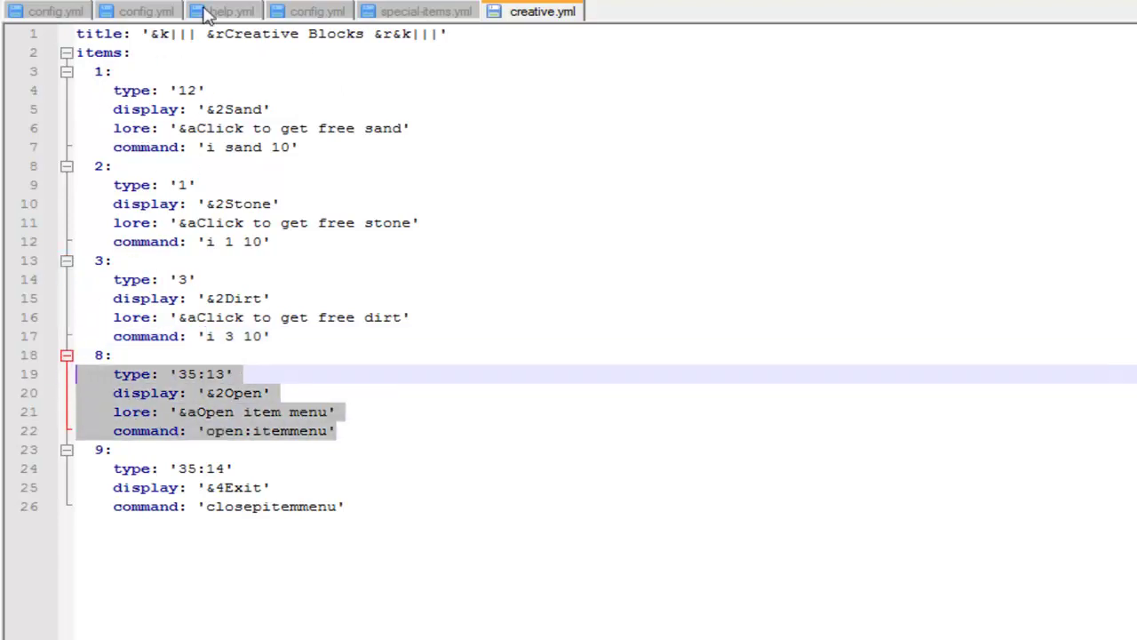
left_click_drag(224, 32, 370, 40)
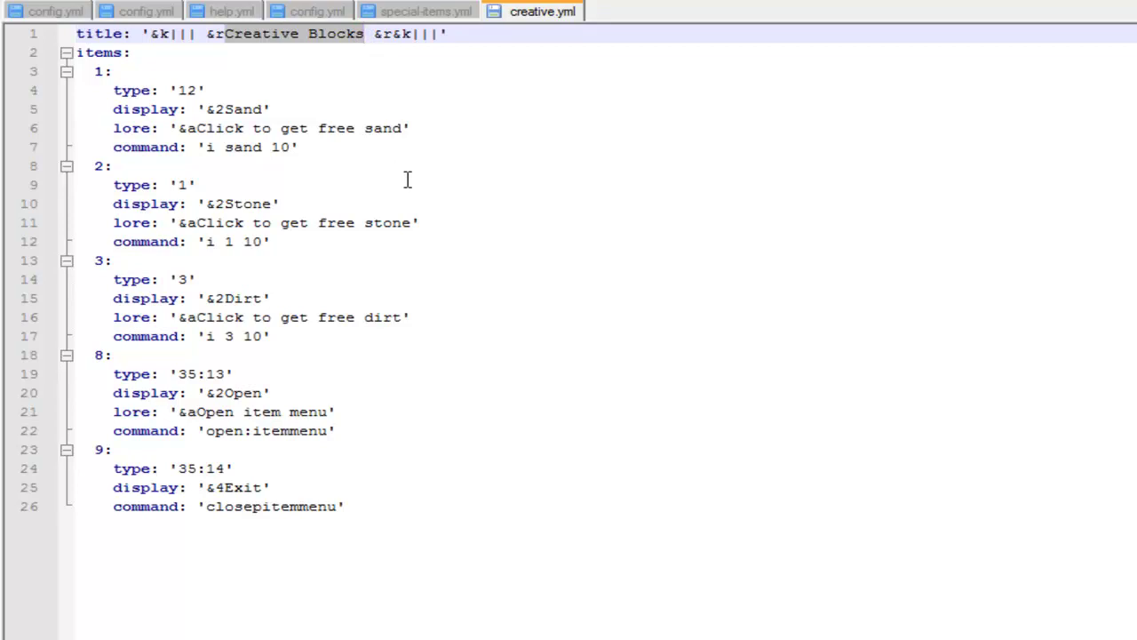
type("Menu")
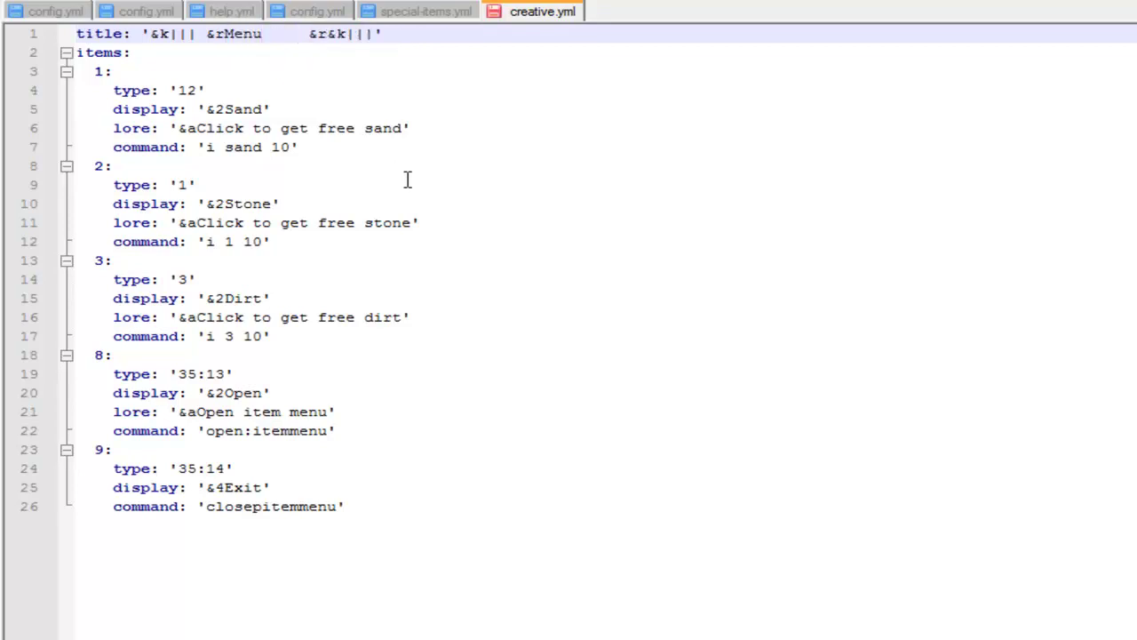
key("BackSpace")
key("BackSpace")
key("BackSpace")
key("BackSpace")
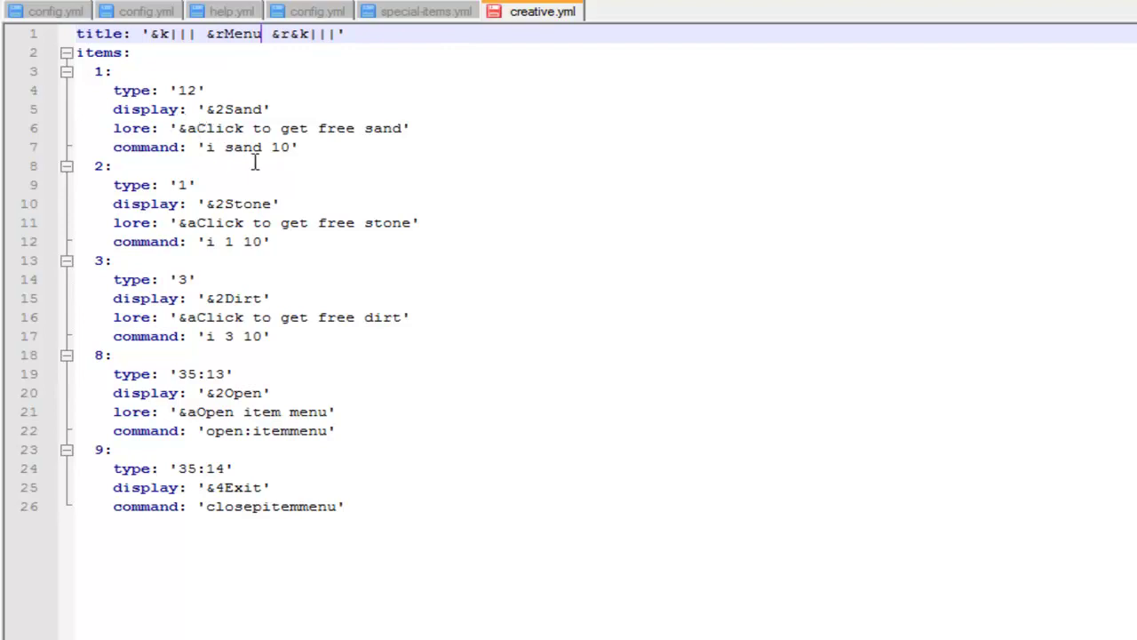
- Replace item 1's property lines with the copied item-menu opener and set its type to 35:0
left_click_drag(298, 148, 9, 96)
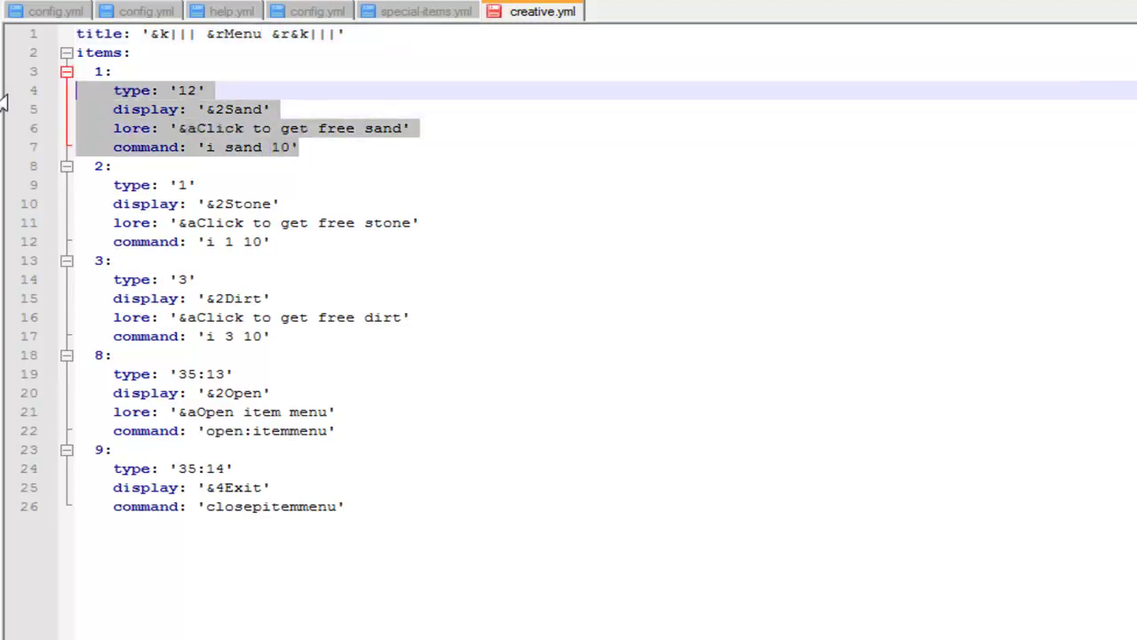
key("ctrl+v")
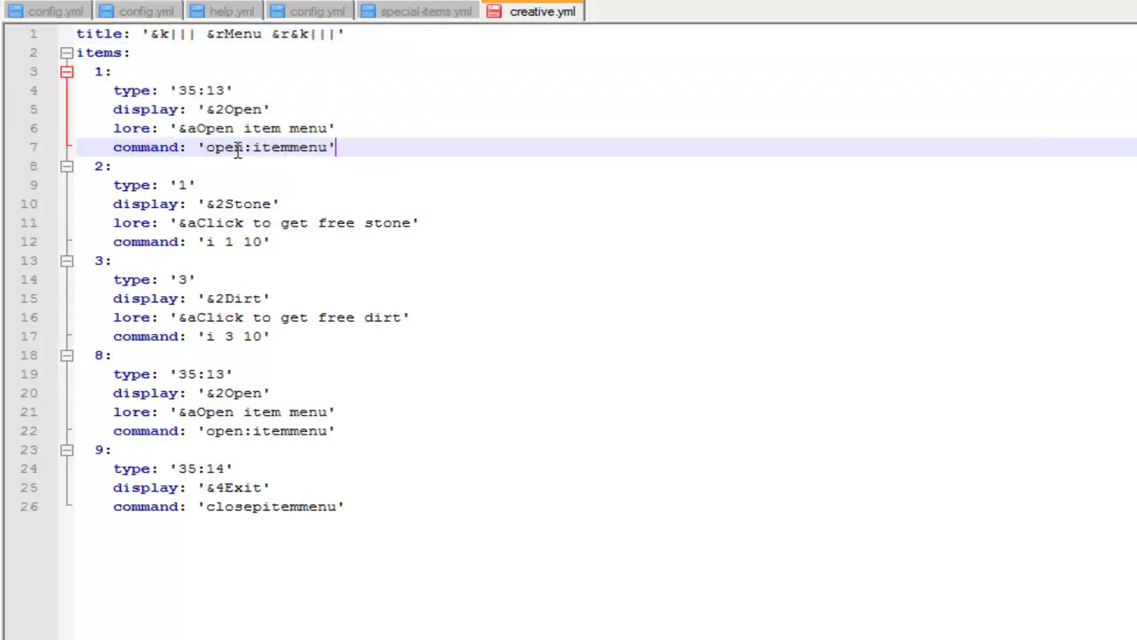
left_click(229, 90)
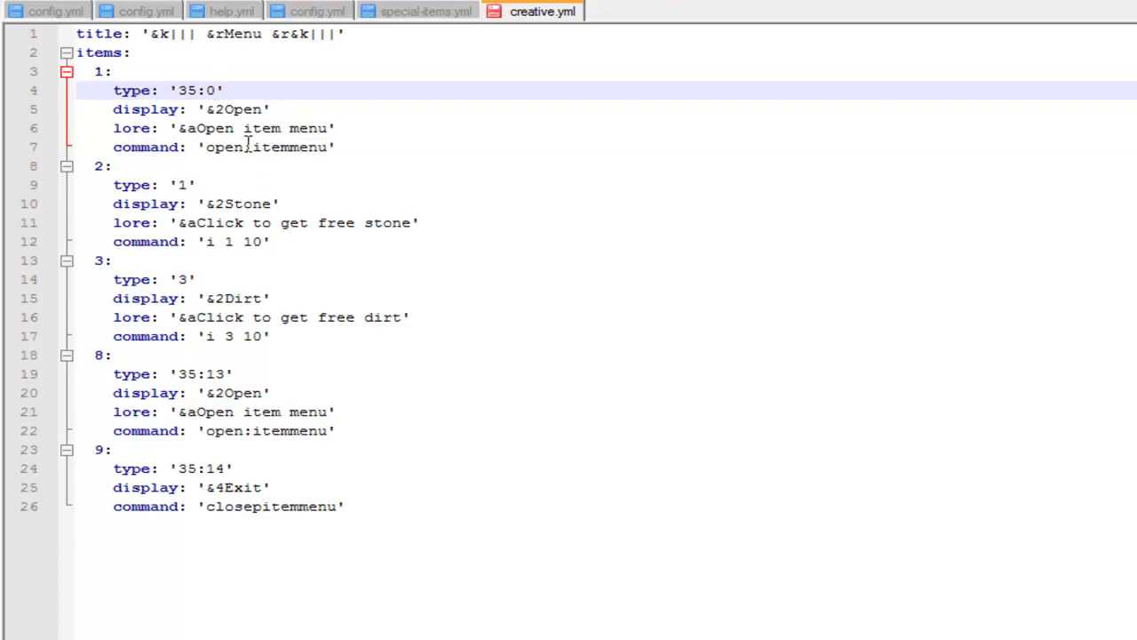
left_click(329, 146)
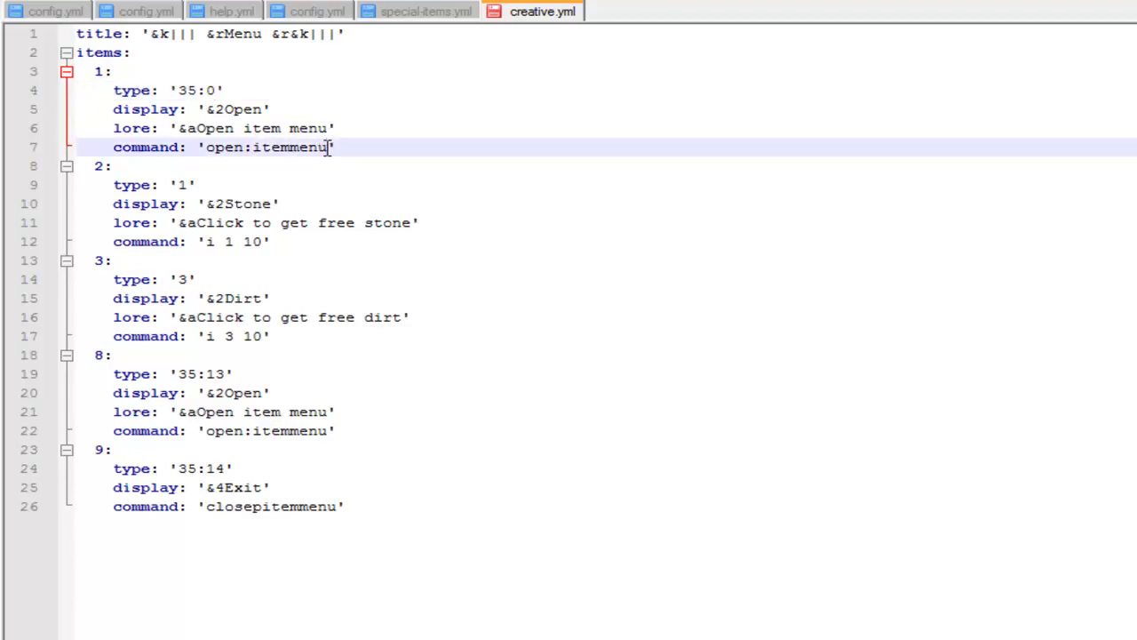
- Replace item 2's properties with the menu opener, set its type to 35:1 and begin changing its lore to Open help
left_click(263, 240)
key("ctrl+z")
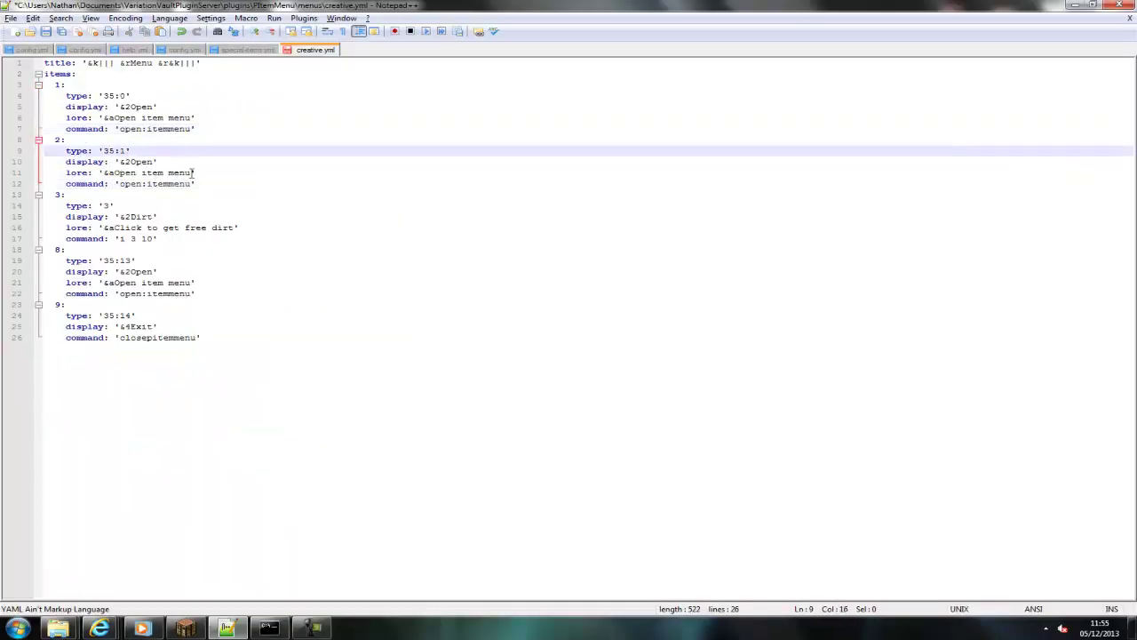
key("ctrl+z")
key("ctrl+z")
key("ctrl+z")
key("ctrl+z")
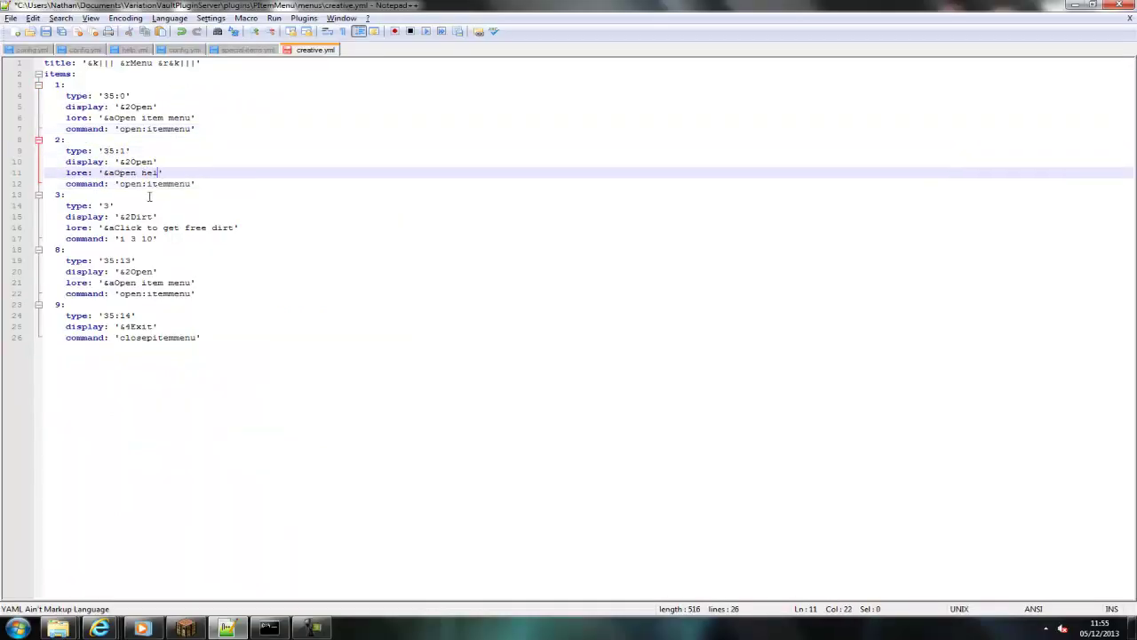
- Finish item 2 with command open:help, and make item 3 type 35:2 with lore Open creative and command open:creative
key("ctrl+z")
key("ctrl+z")
key("ctrl+z")
key("ctrl+z")
mouse_move(58, 629)
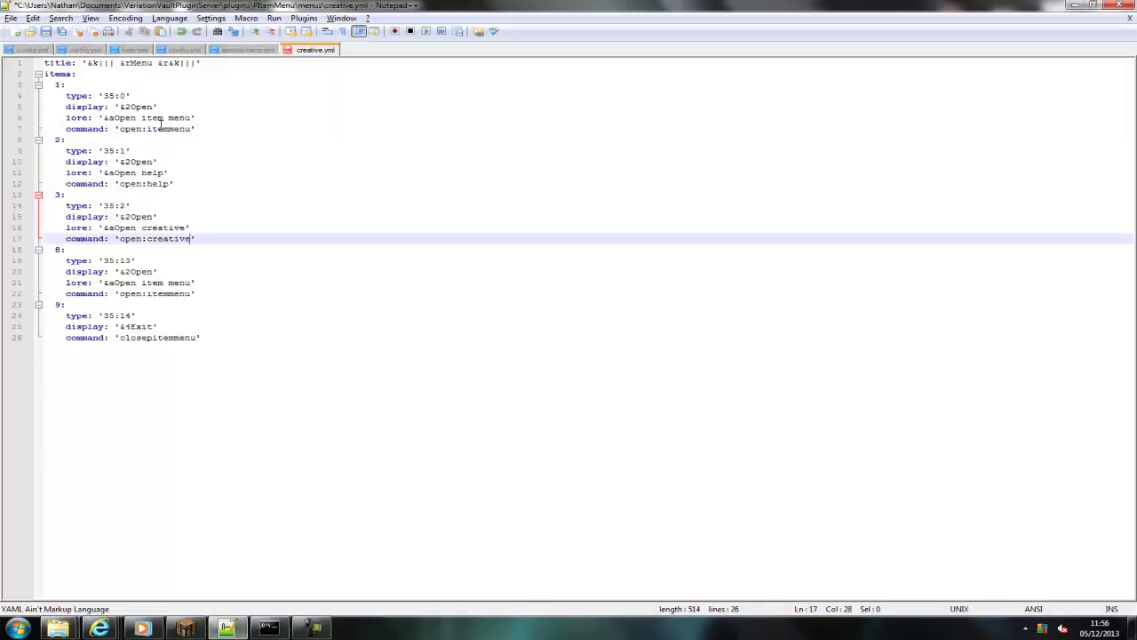
- Delete the item 8 block and add an item 5 in its place with the same properties as item 3
left_click(160, 129)
key("ctrl+z")
key("ctrl+z")
key("ctrl+z")
key("ctrl+z")
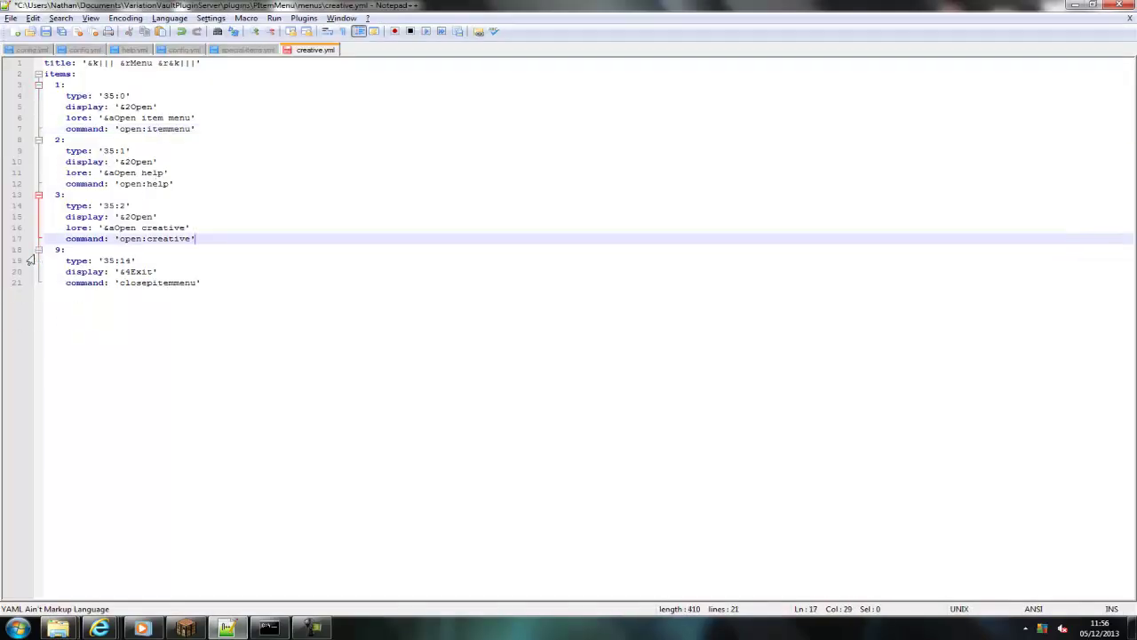
key("ctrl+z")
key("ctrl+z")
key("ctrl+z")
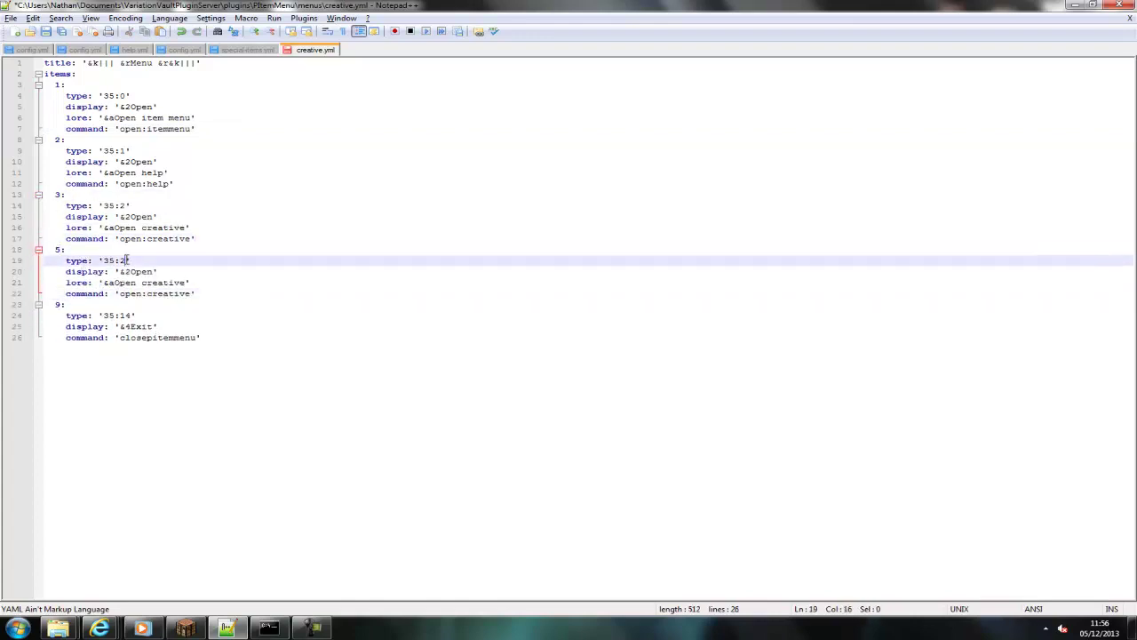
- Set item 5's type to 35:3, display to &2Bal, lore to &aCheck money and command to bal
key("Up")
key("Up")
key("Up")
key("Down")
type("Bal")
key("Down")
type("Check money")
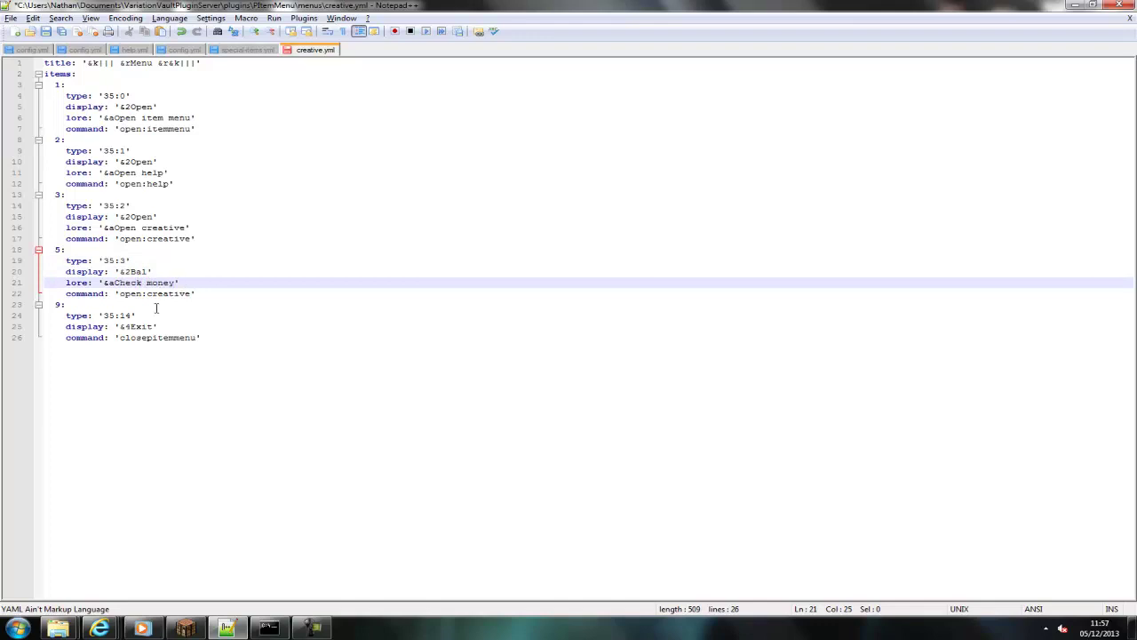
key("Down")
key("ctrl+BackSpace")
key("ctrl+BackSpace")
key("ctrl+BackSpace")
type("bal")
- Add an item 14 below item 9, reusing item 3's type, display, lore and command lines
left_click(223, 353)
key("Return")
type("14:     type: '35:2'     display: '&2Open'     lore: '&aOpen creative'     command: 'open:creative'")
key("Up")
key("Up")
key("Up")
key("Home")
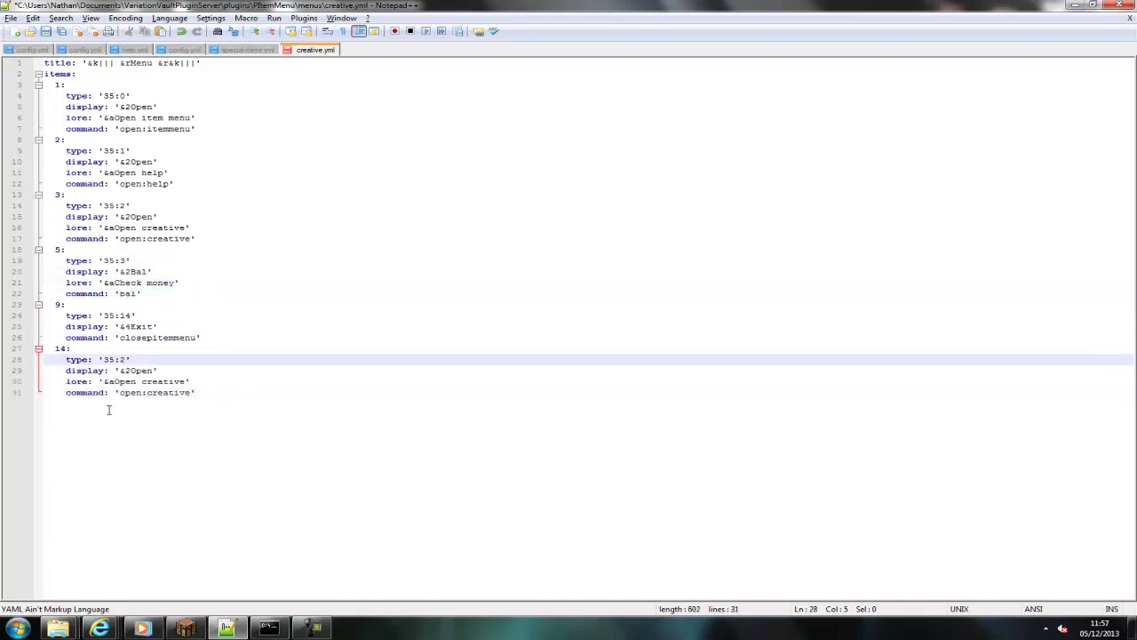
- Set item 14's type to 35:4 and its lore to &agamemode
key("BackSpace")
type("4")
key("Down")
key("Down")
key("Left")
key("Left")
key("Delete")
key("Delete")
key("Delete")
key("Delete")
key("Delete")
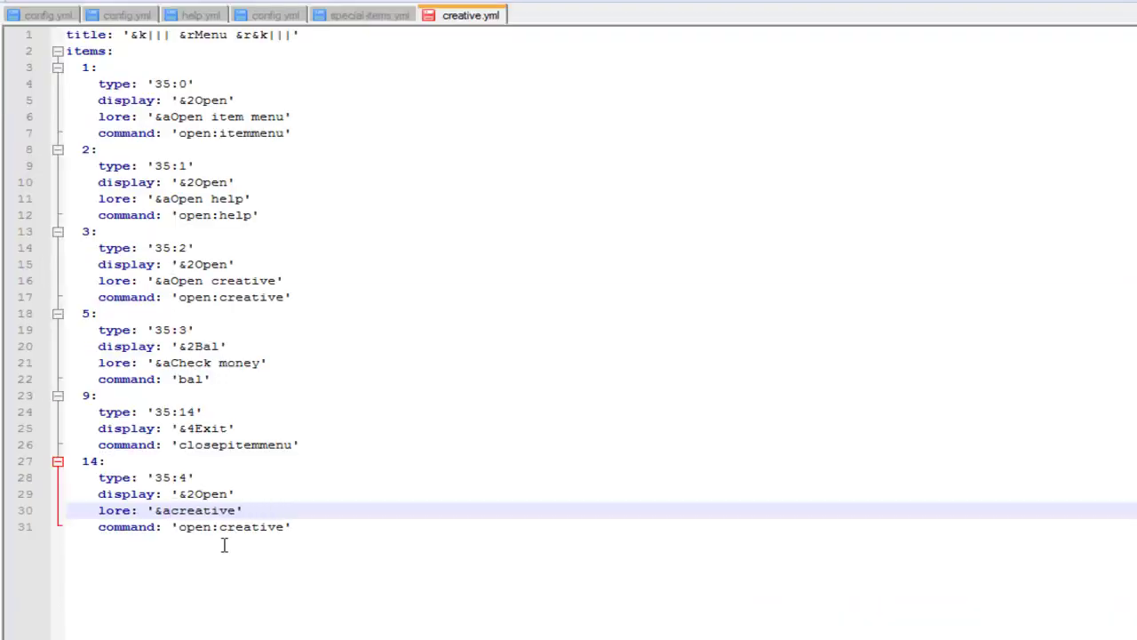
key("Delete")
key("Delete")
- Set item 14's display to &2gm and its command to gm 1
left_click_drag(227, 493, 194, 492)
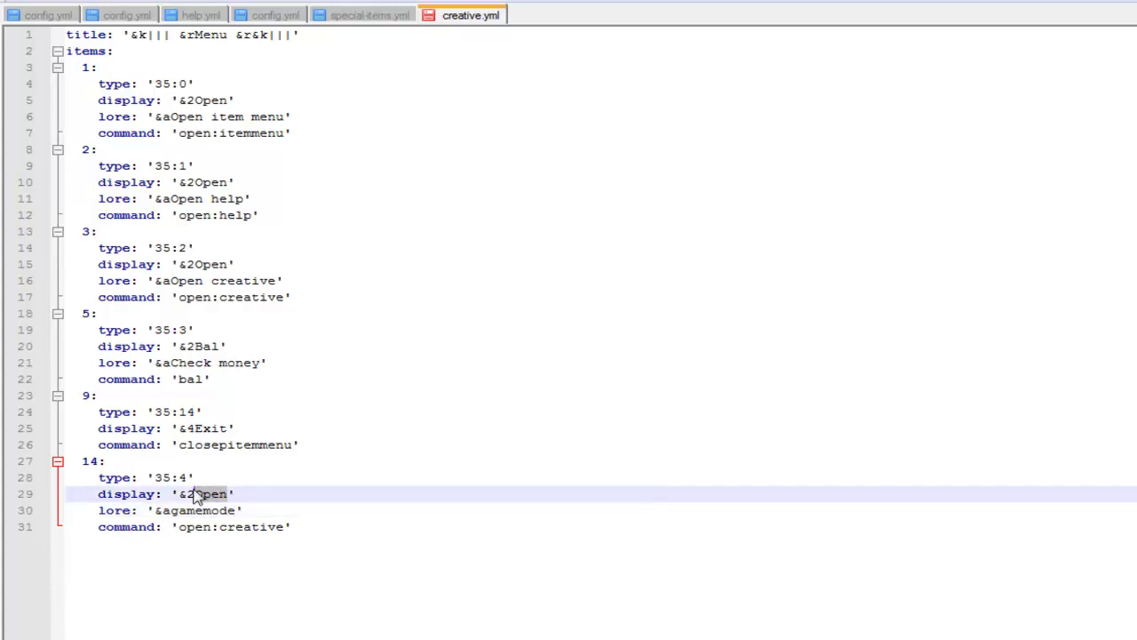
type("gm")
left_click_drag(180, 526, 284, 526)
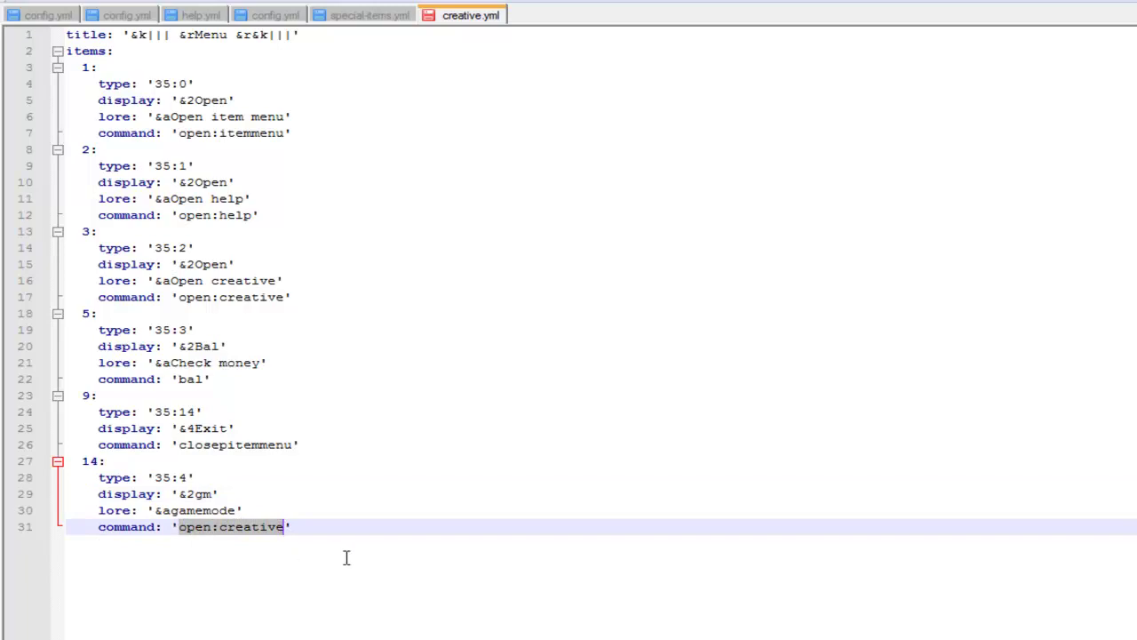
type("gm 1")
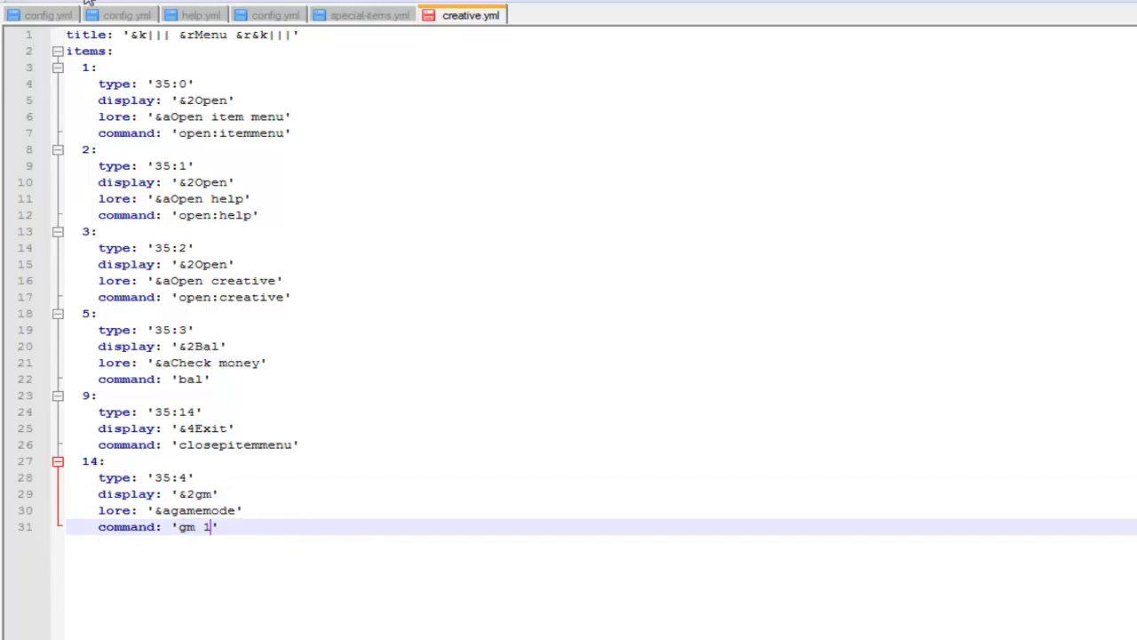
- Save the edited configuration as a separate menu file named menu
key("alt+f")
left_click(78, 68)
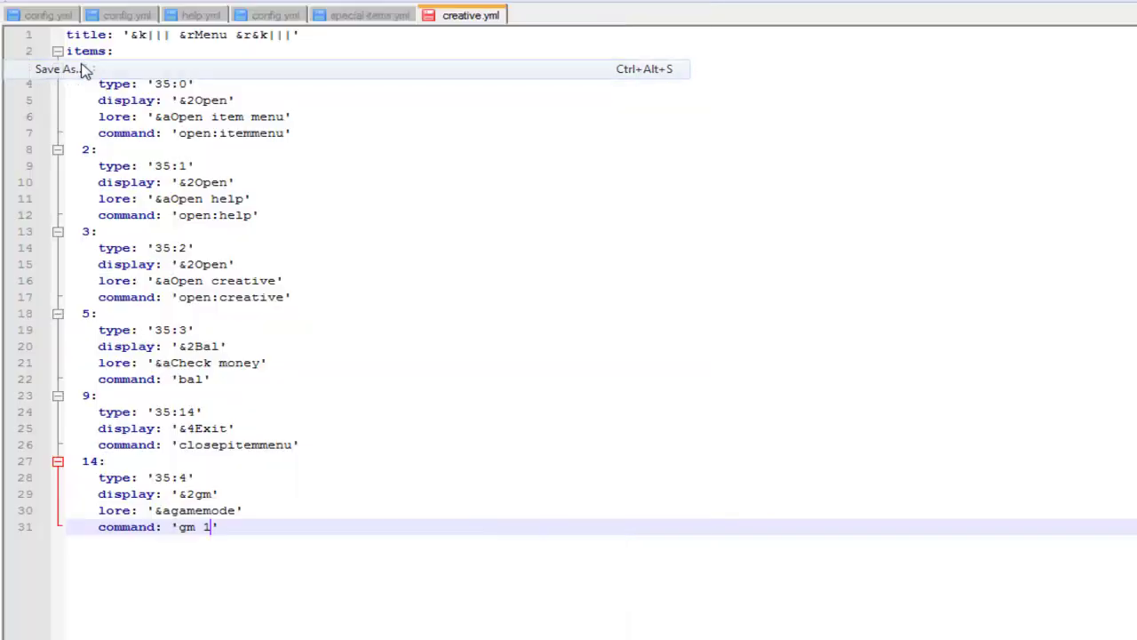
type("m")
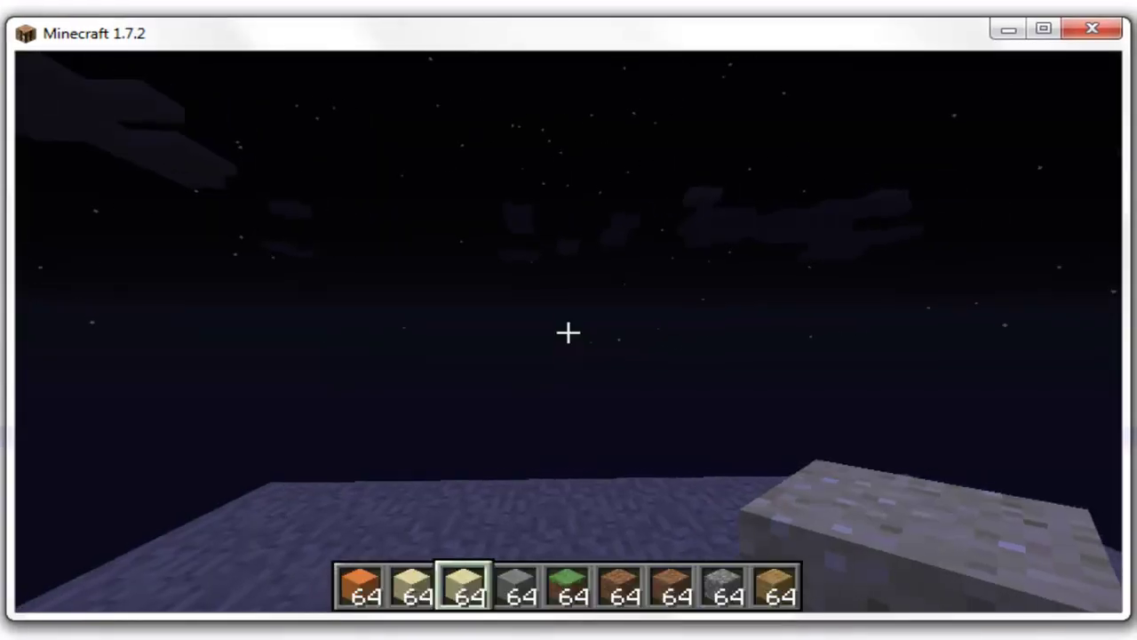
- Switch to Minecraft, reload the server with /reload and set the world time to 0 ticks
type("/reload")
key("Return")
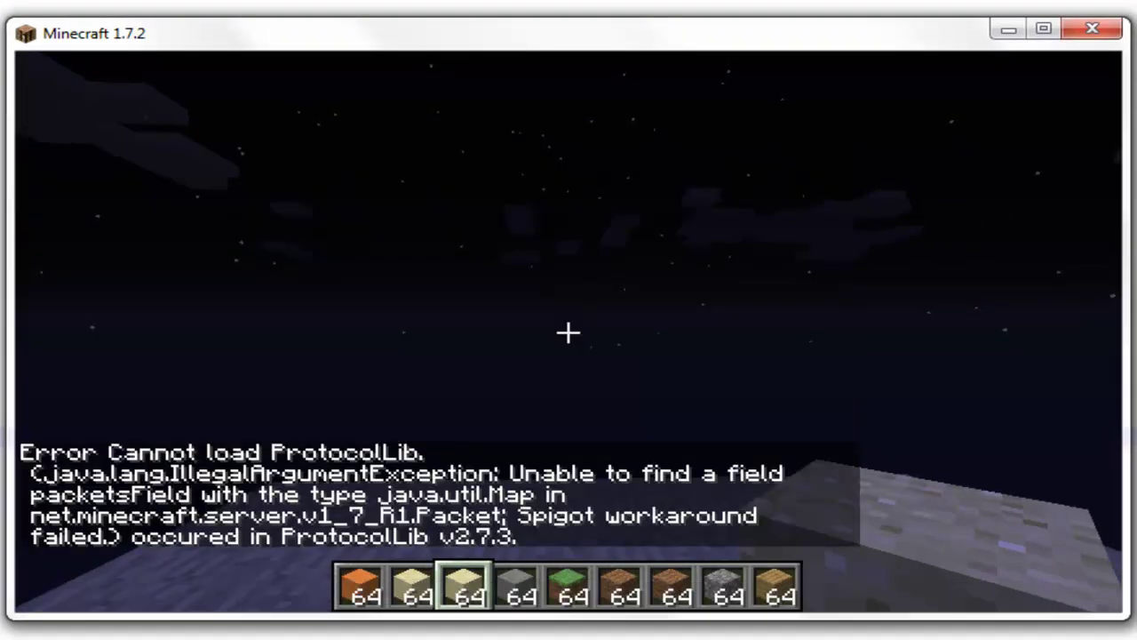
key("slash")
type("time")
key("Escape")
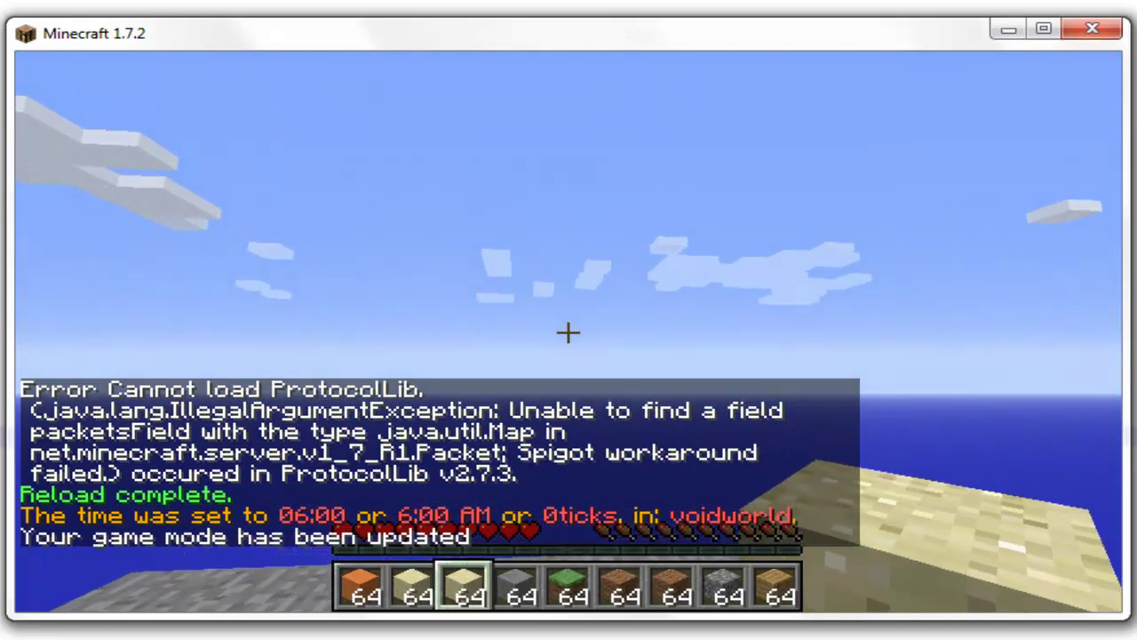
- Open the custom menu with /itemmenu open menu and test the white wool item that opens the item menu
key("slash")
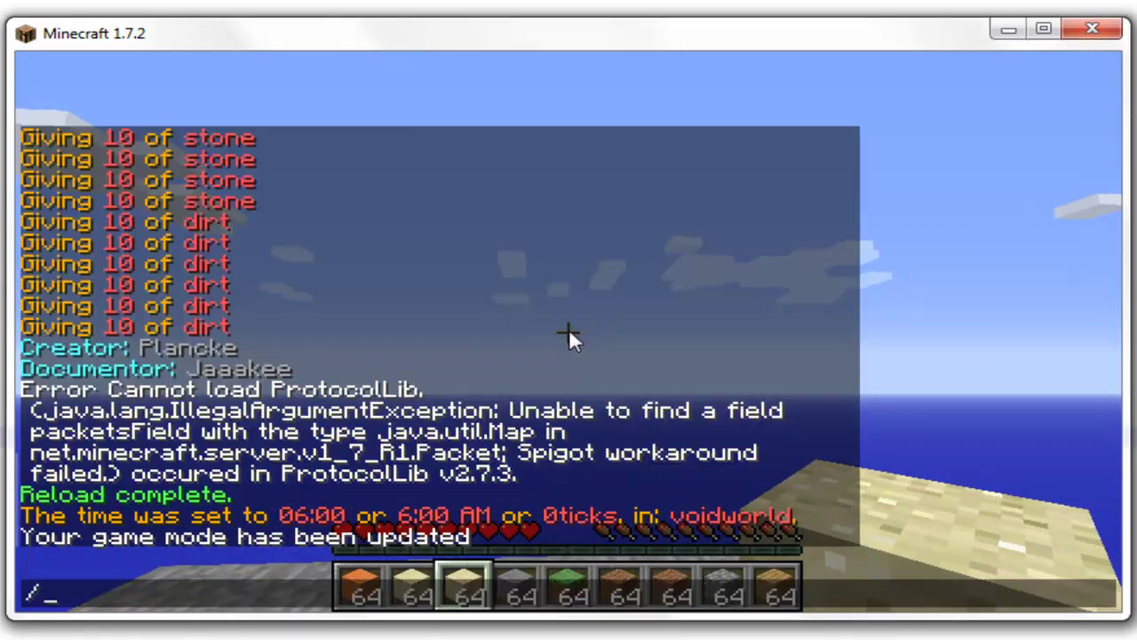
type("itemmenu")
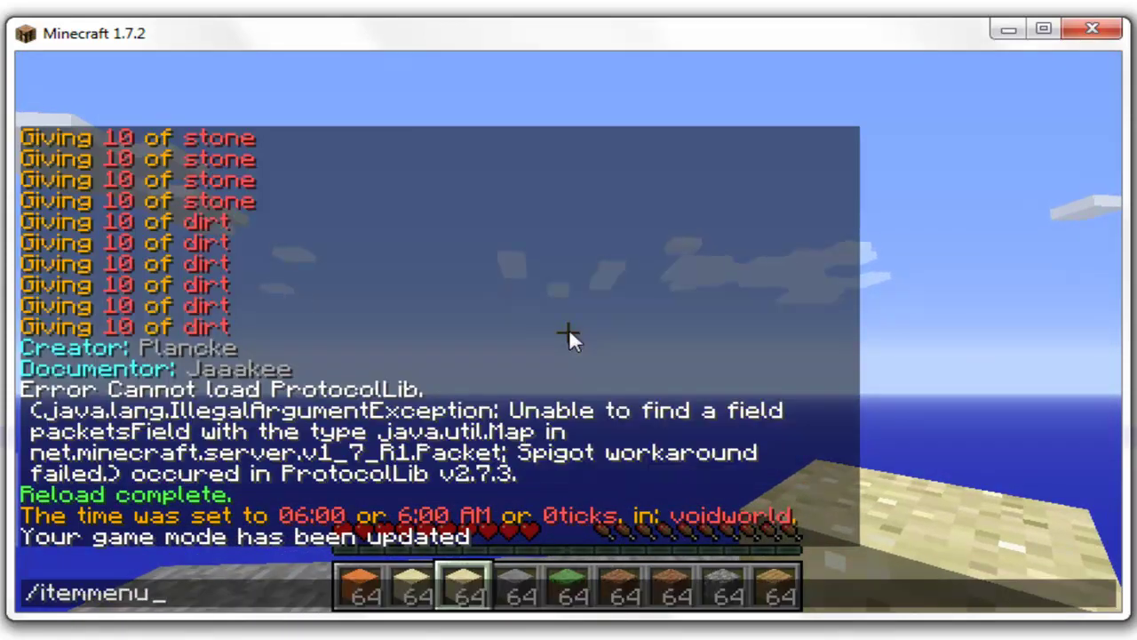
type(" open menu")
key("Return")
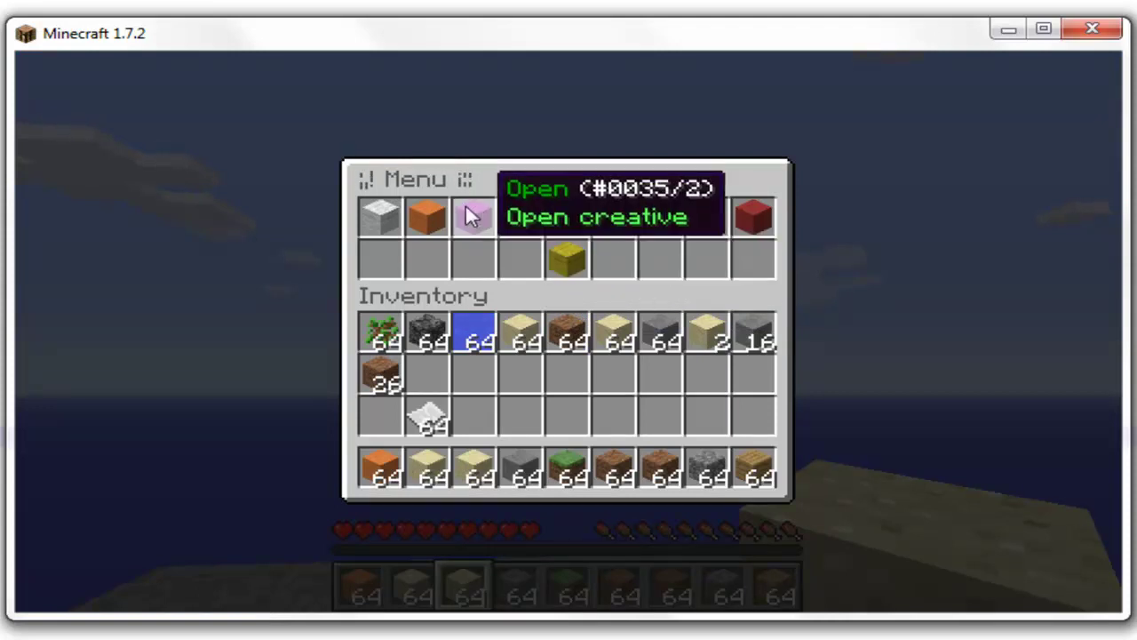
left_click(381, 219)
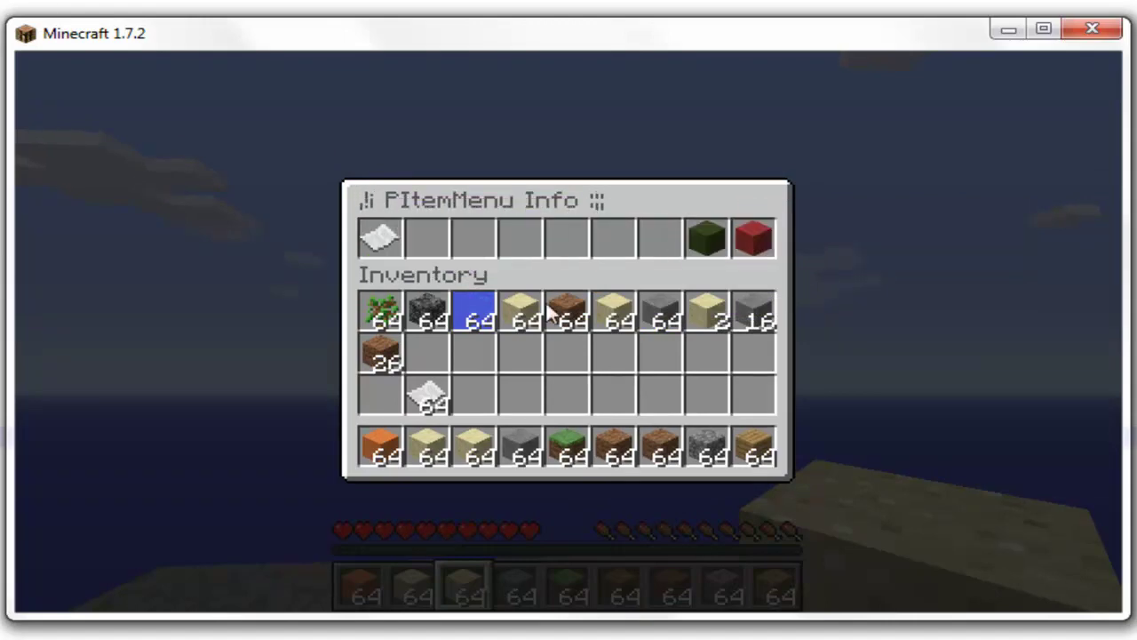
- Reopen the custom menu with the previous command and test the orange wool item that opens Help
key("Escape")
key("t")
key("Up")
key("Return")
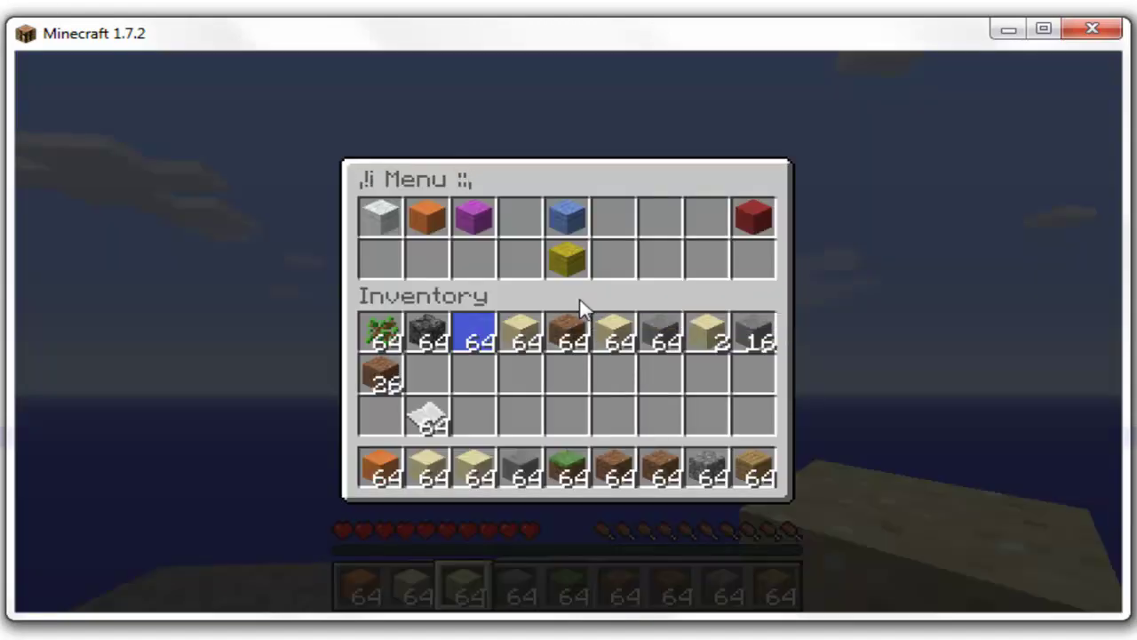
left_click(423, 216)
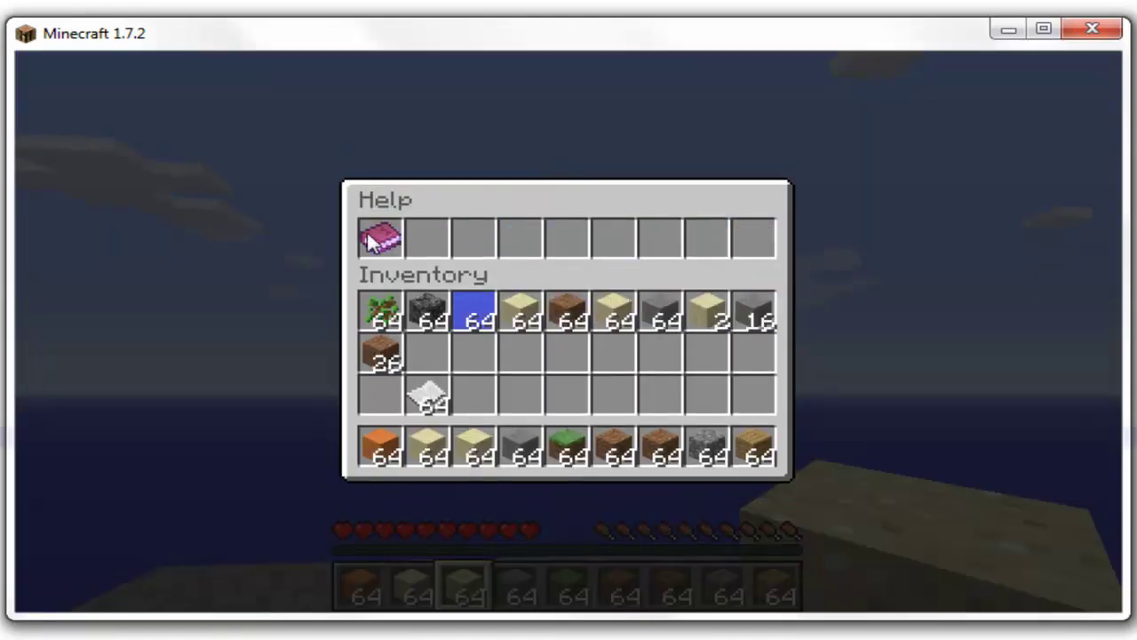
- Reopen the custom menu, open Creative Blocks from the magenta wool, and follow its green wool link to the item menu
key("Escape")
key("t")
key("Up")
key("Return")
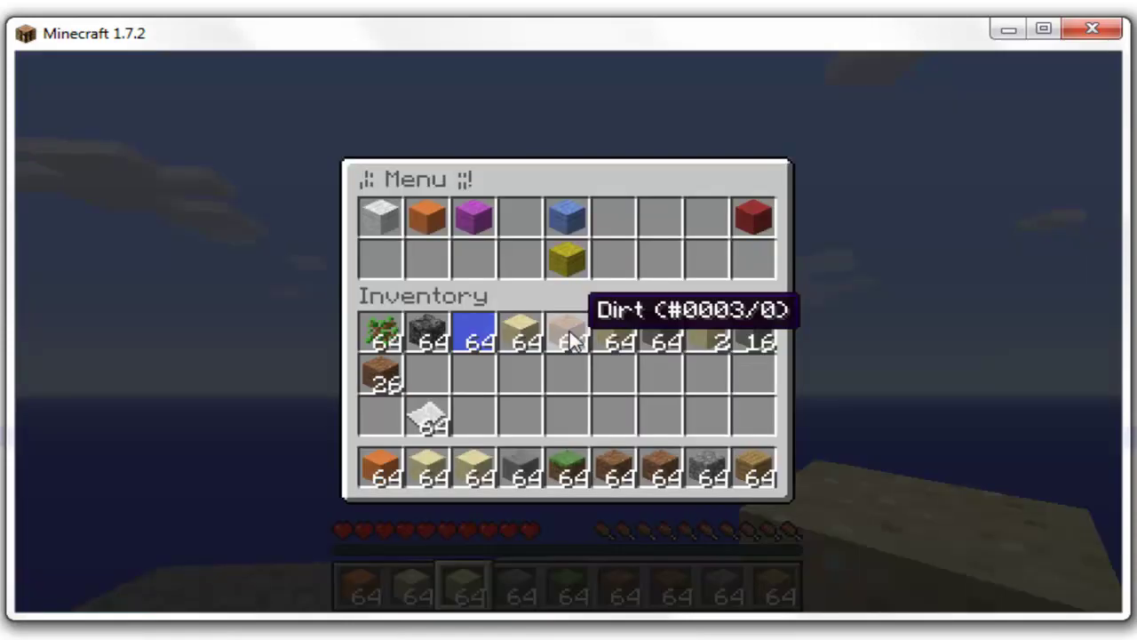
left_click(476, 213)
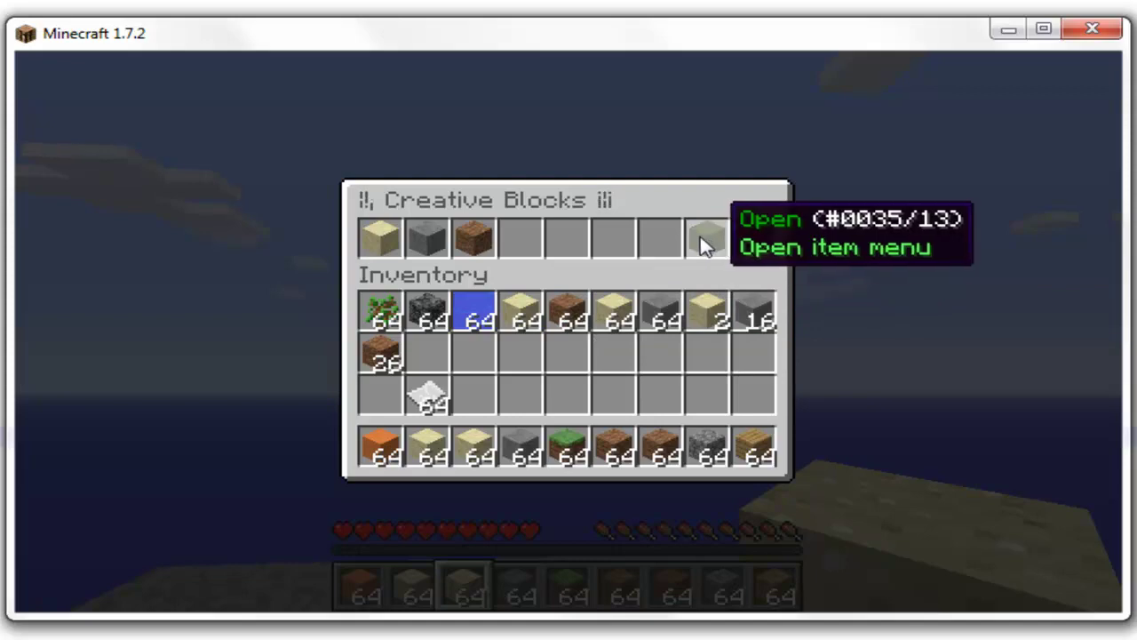
left_click(703, 235)
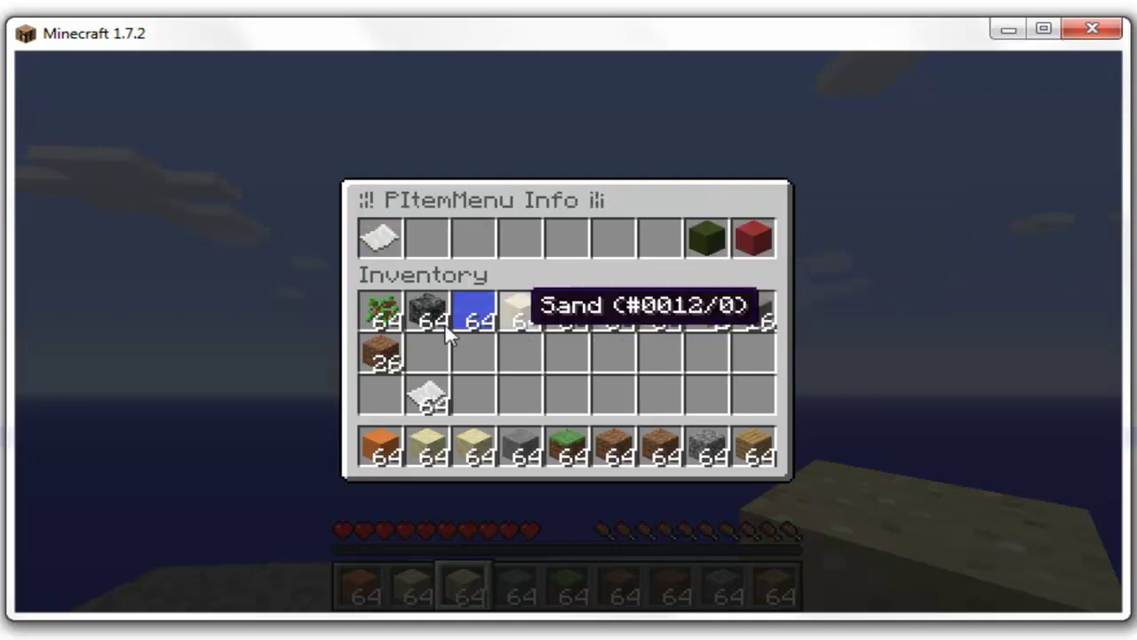
- Reopen the custom menu and test the light blue Bal item that checks the money balance
key("Escape")
key("t")
key("Up")
key("Return")
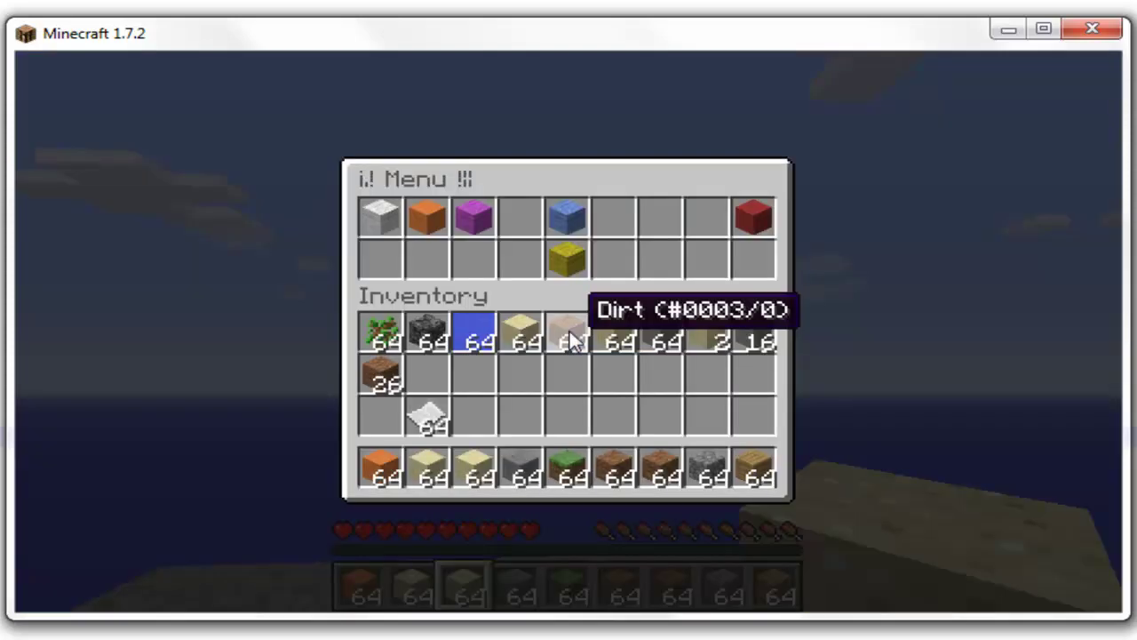
left_click(573, 224)
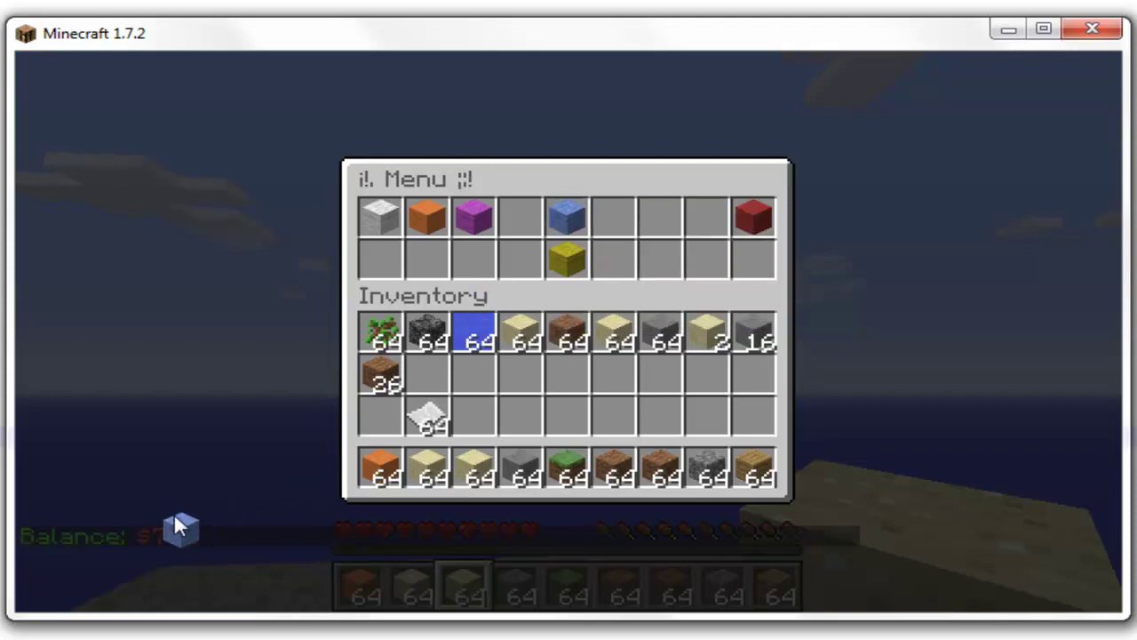
left_click(622, 382)
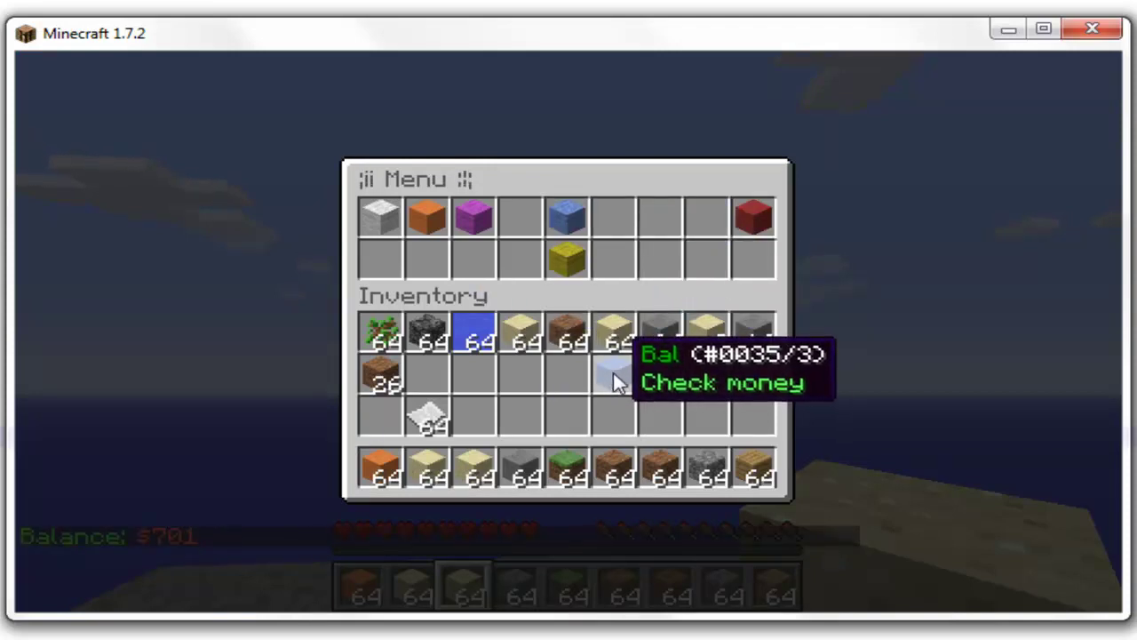
- Switch to creative mode with the yellow gm item, then close the menu with the red Exit item
left_click(569, 258)
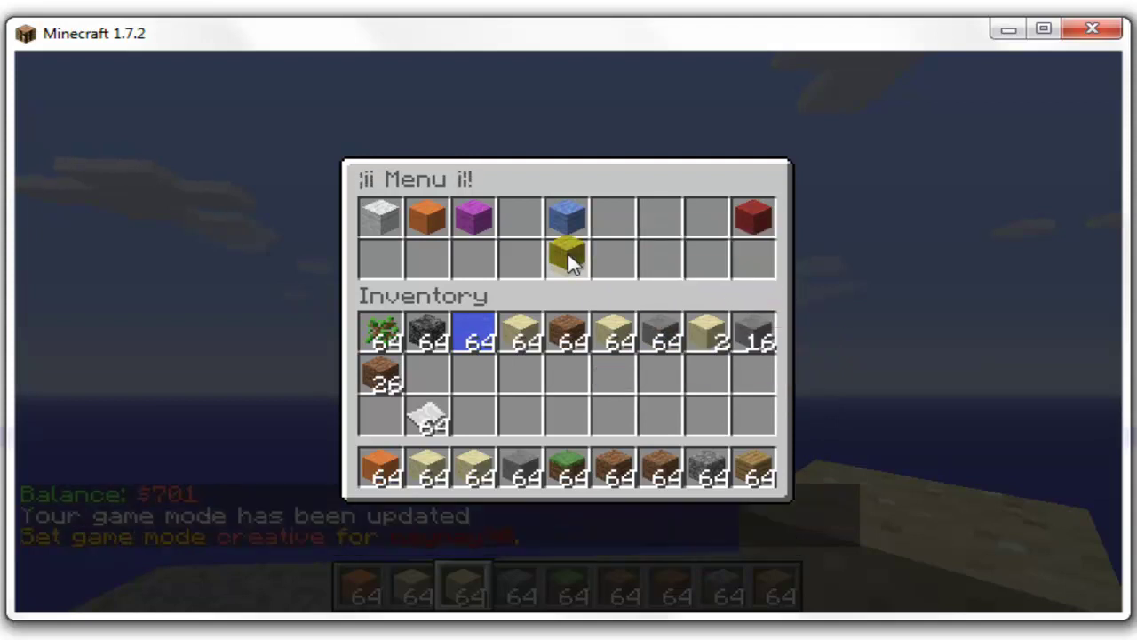
left_click(579, 266)
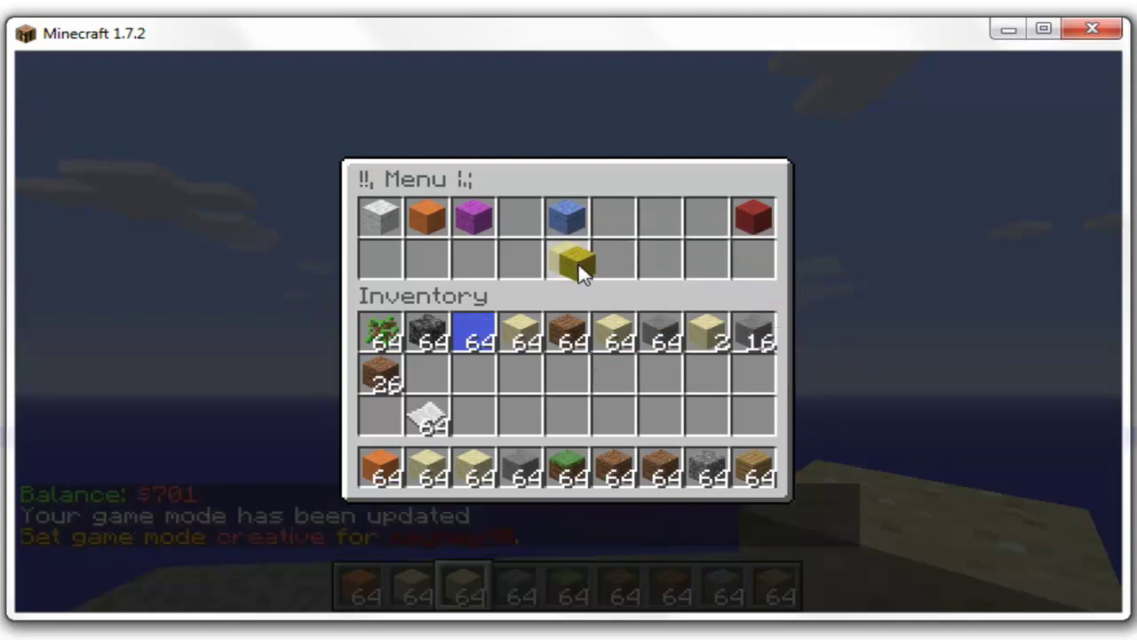
left_click(599, 268)
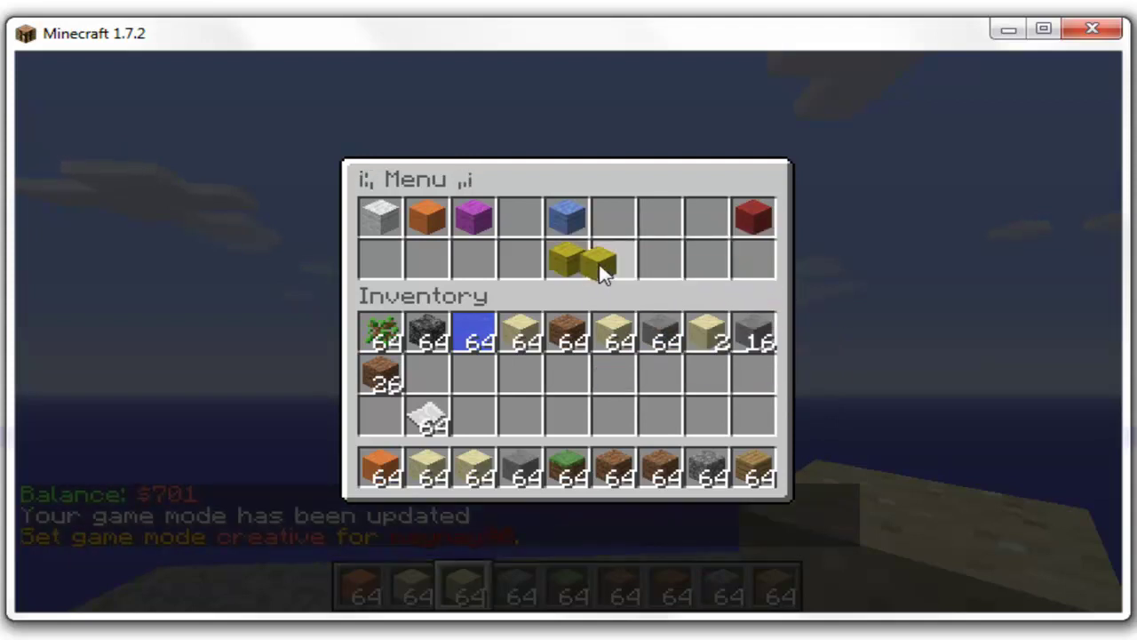
left_click(755, 218)
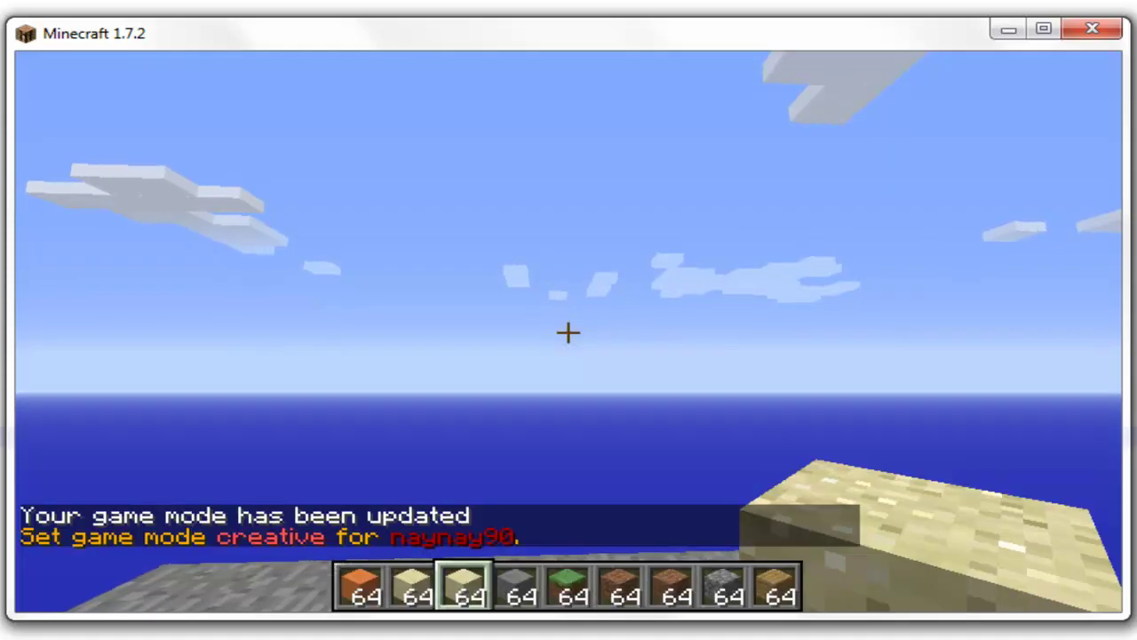
- Bring the custom menu back up and run the Bal item's balance check again
key("t")
key("Up")
key("Return")
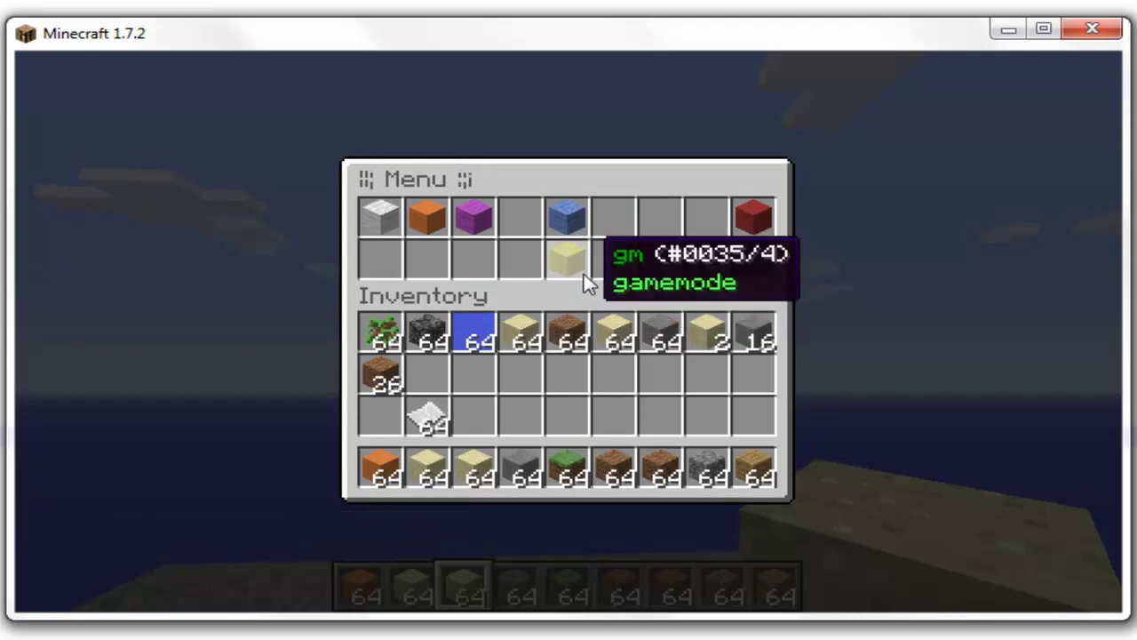
left_click(569, 222)
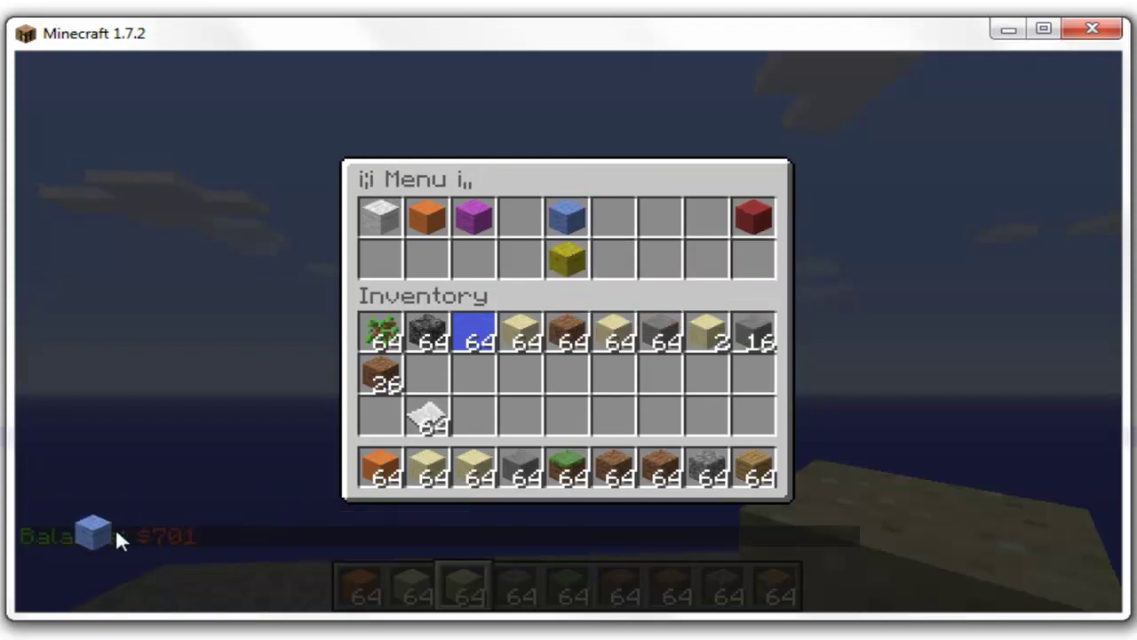
left_click(576, 221)
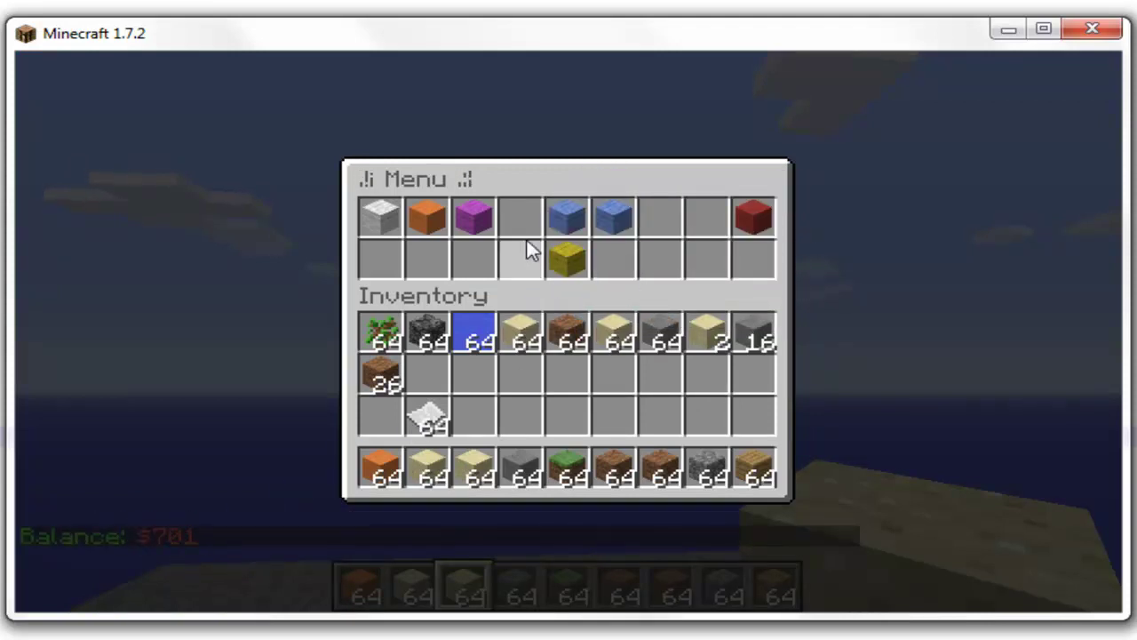